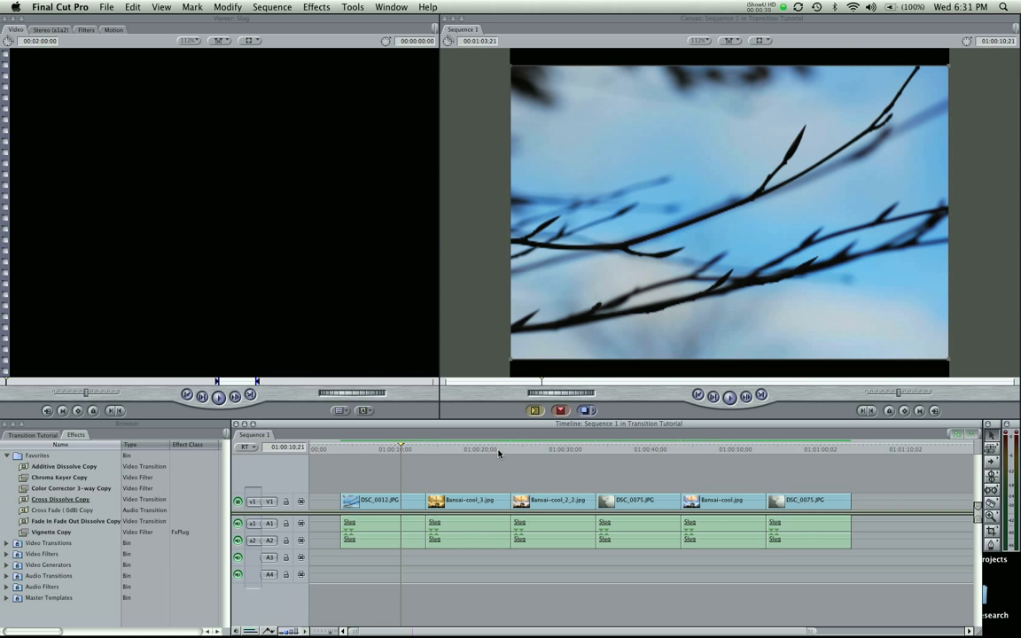
# Step: Add a Cross Dissolve at the edit between Bansai-cool_2_2.jpg and the first DSC_0075.JPG clip
pyautogui.moveTo(448, 457); pyautogui.dragTo(595, 454)
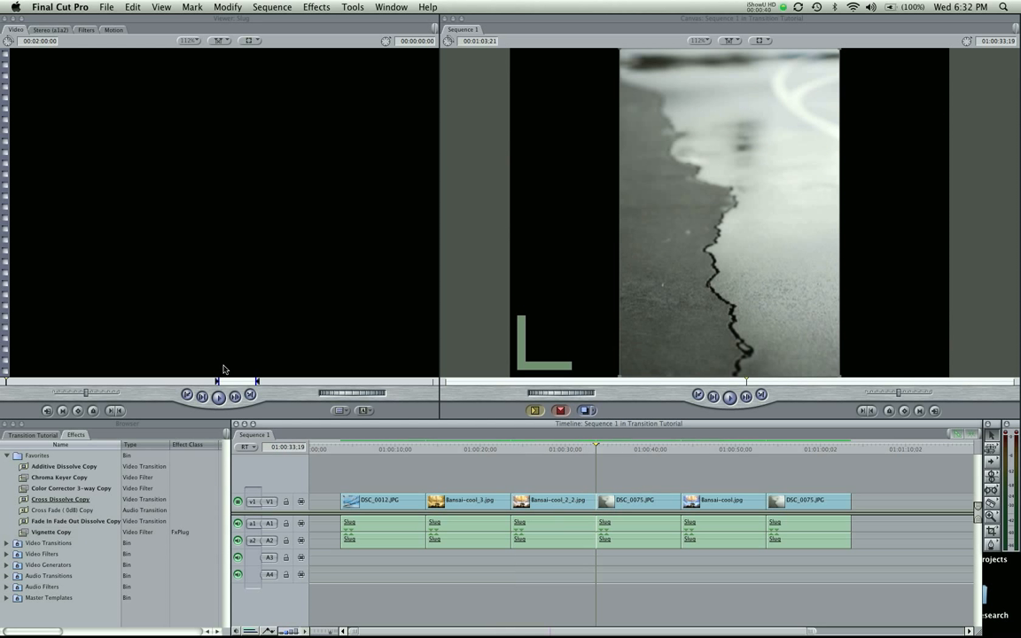
pyautogui.click(312, 7)
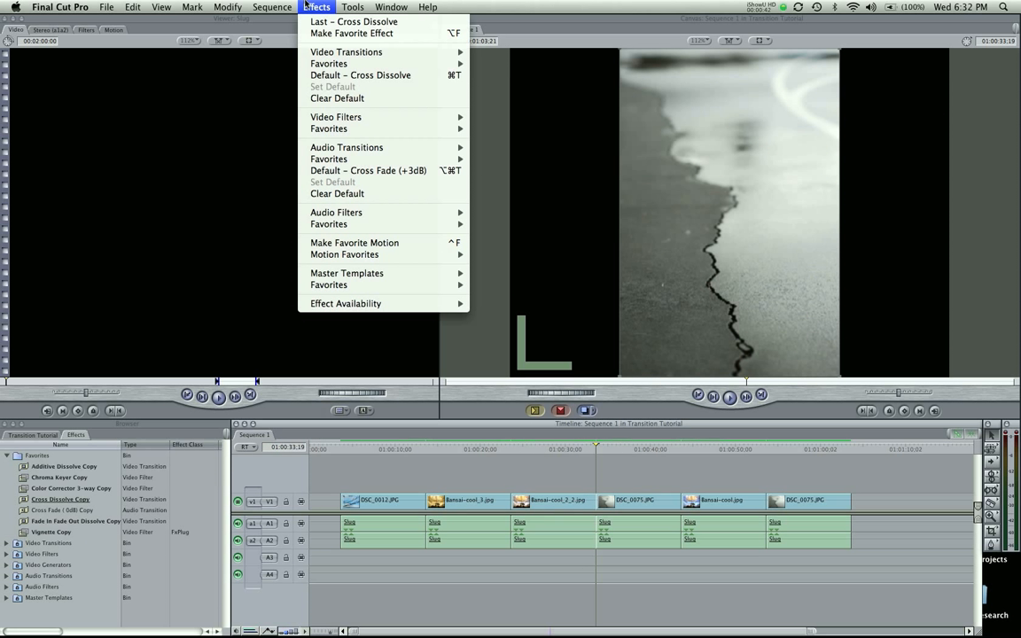
pyautogui.moveTo(305, 53)
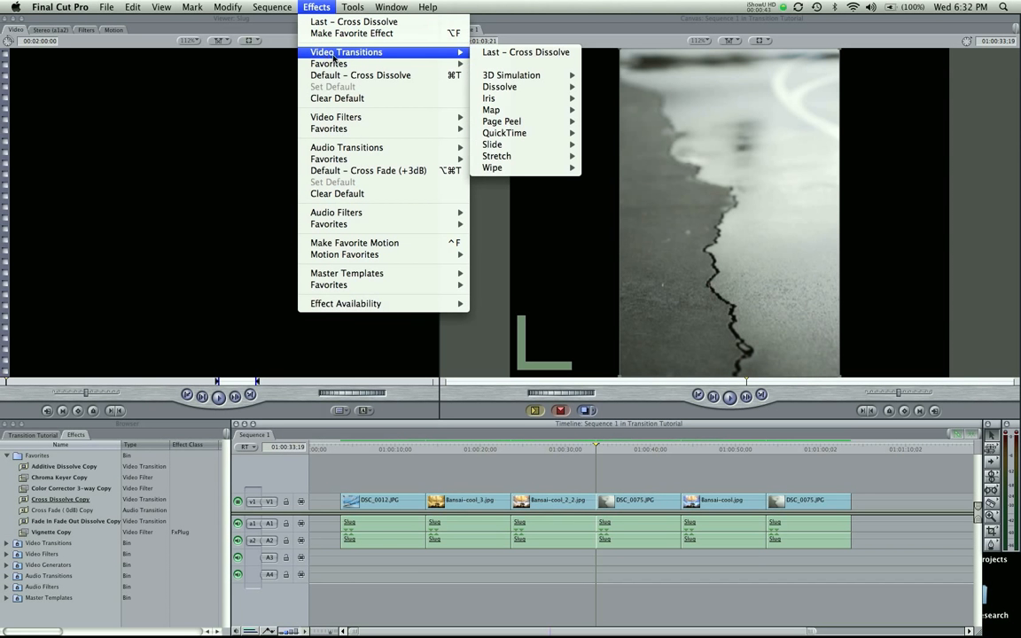
pyautogui.moveTo(516, 89)
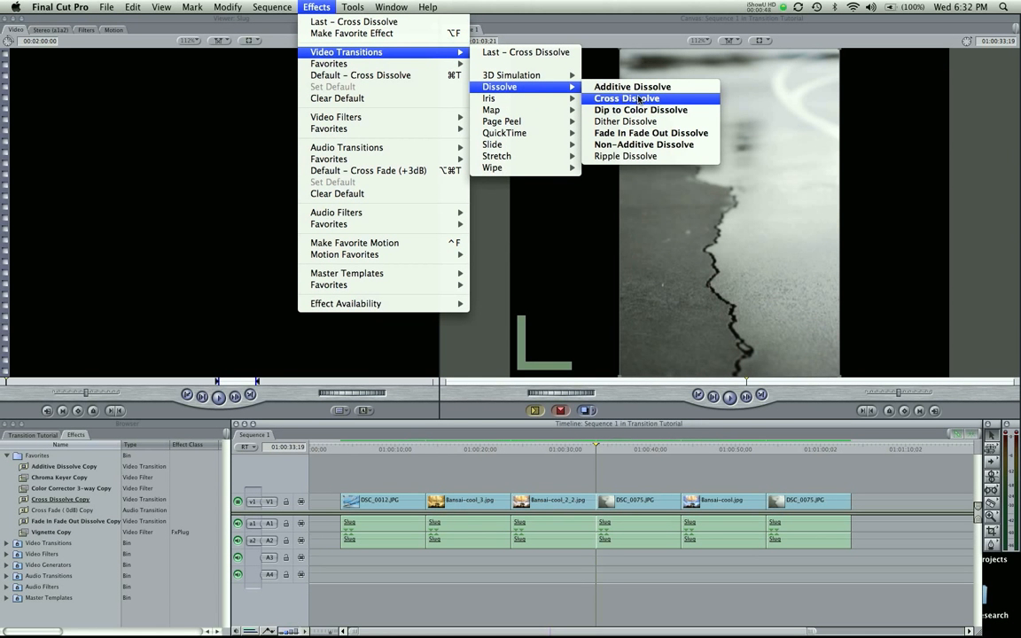
pyautogui.click(638, 99)
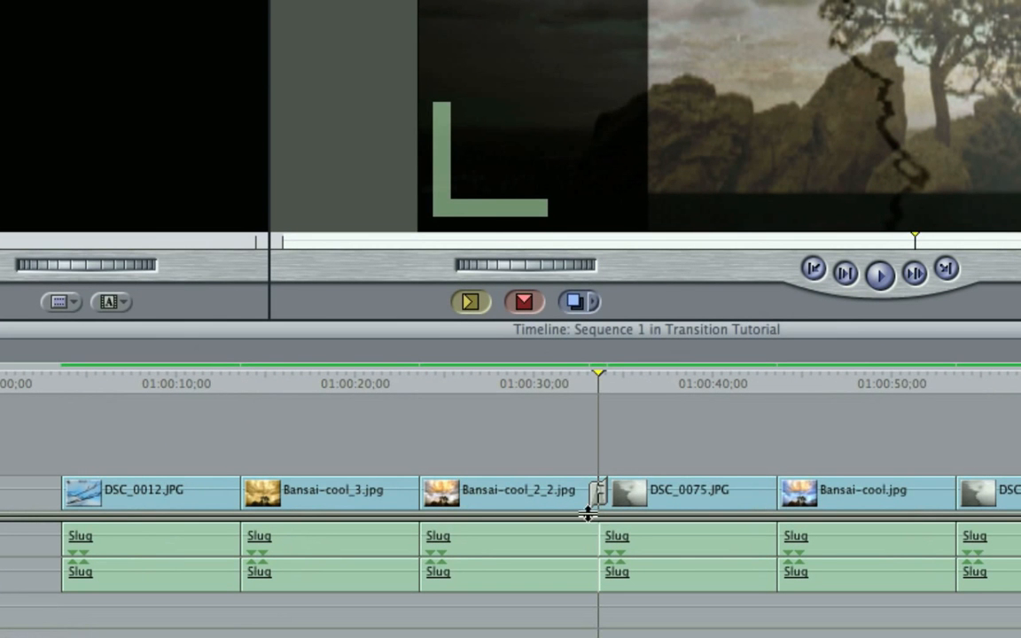
# Step: Scrub across the Cross Dissolve to preview it and delete the transition from the edit point
pyautogui.moveTo(583, 392); pyautogui.dragTo(533, 384)
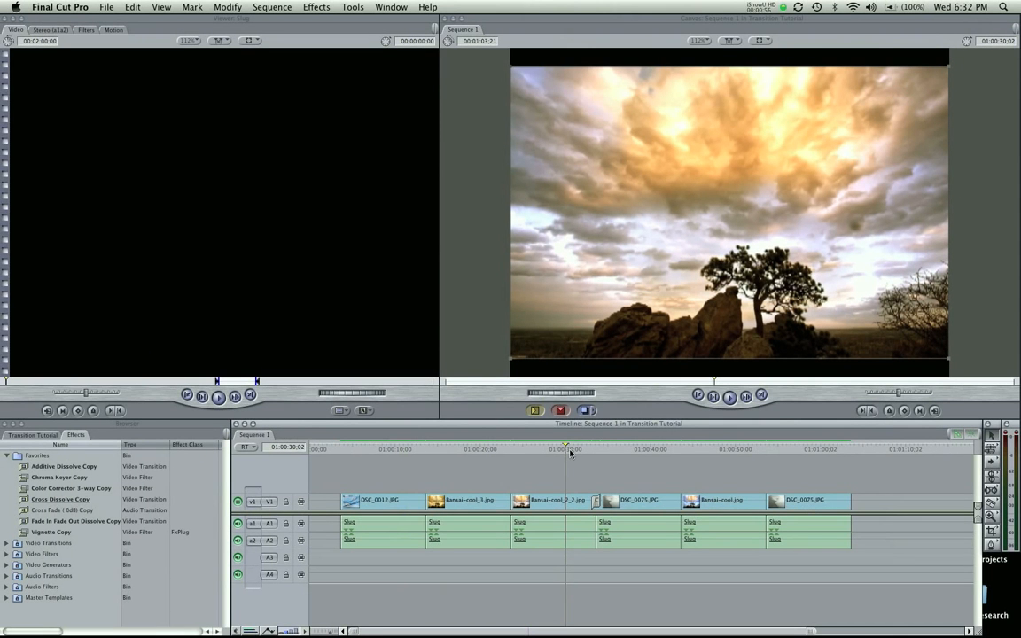
pyautogui.click(590, 451)
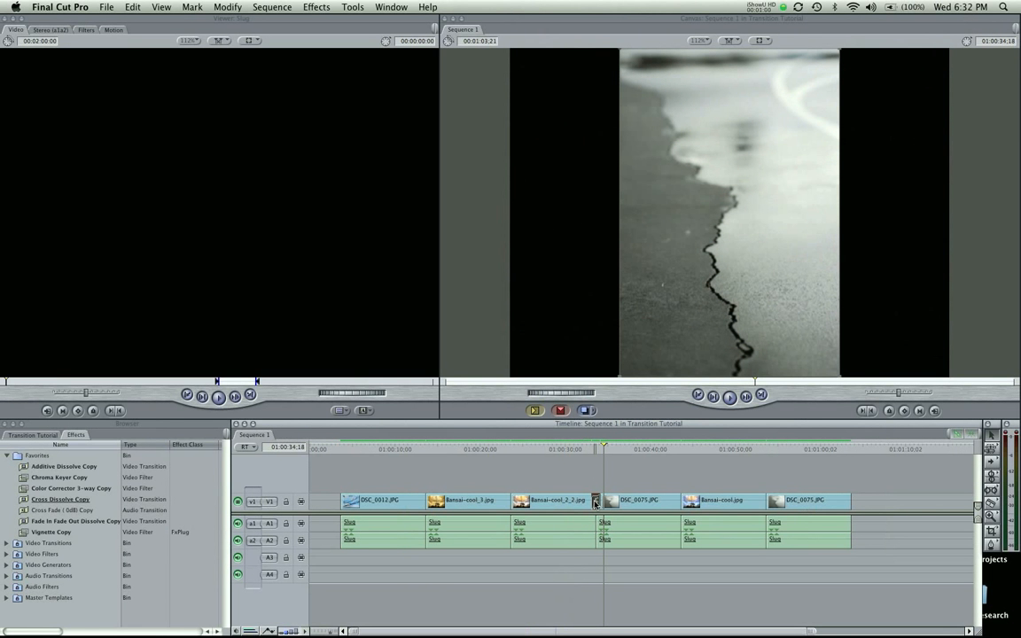
pyautogui.moveTo(462, 460); pyautogui.dragTo(773, 453)
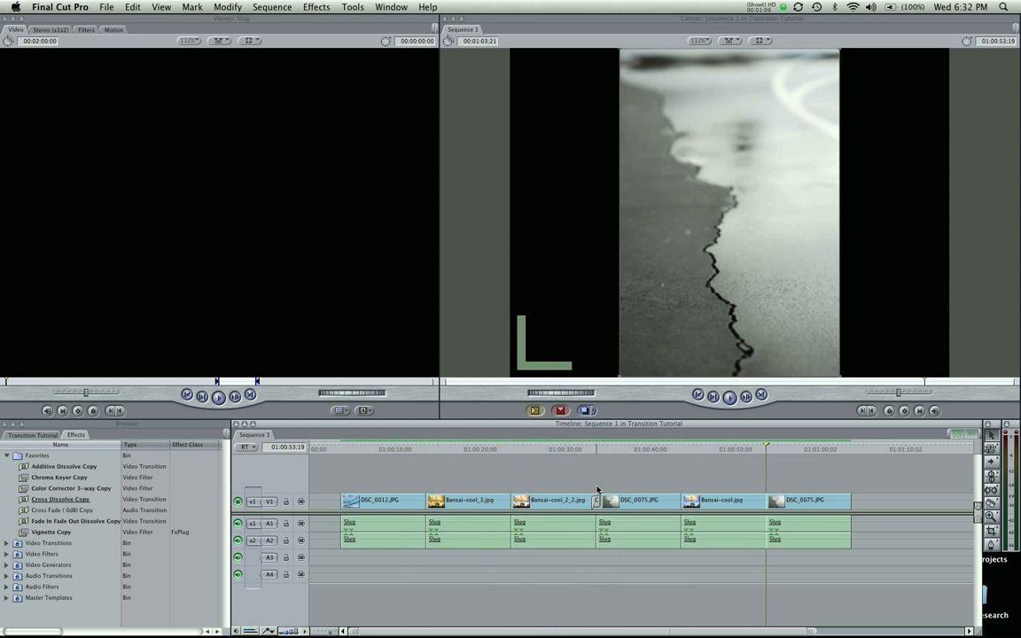
pyautogui.click(596, 502)
pyautogui.press('Delete')
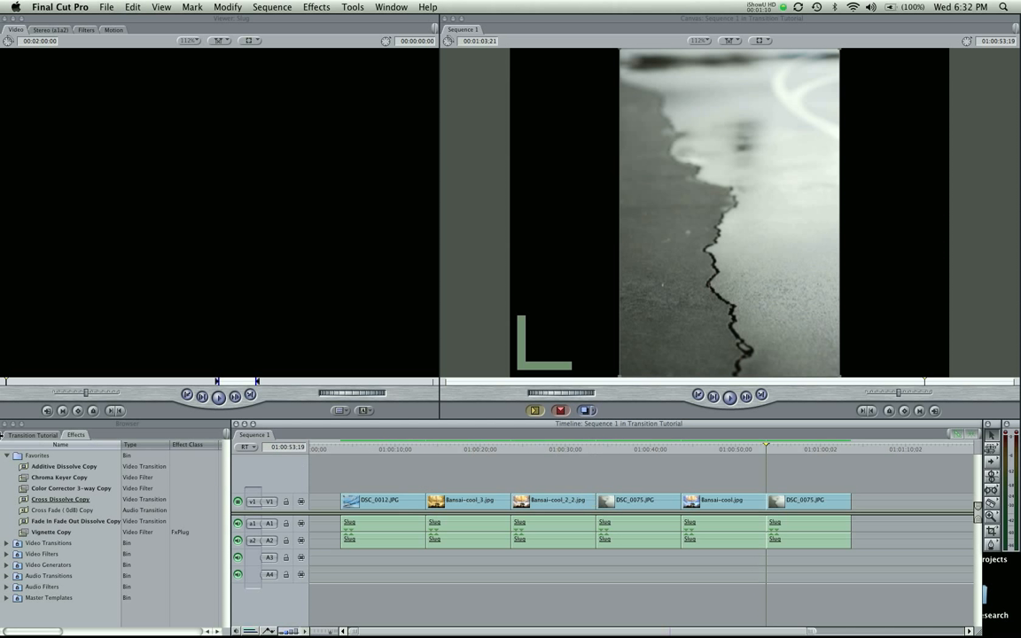
# Step: Set Fade In Fade Out Dissolve from the Dissolve video transitions as the default transition
pyautogui.click(7, 543)
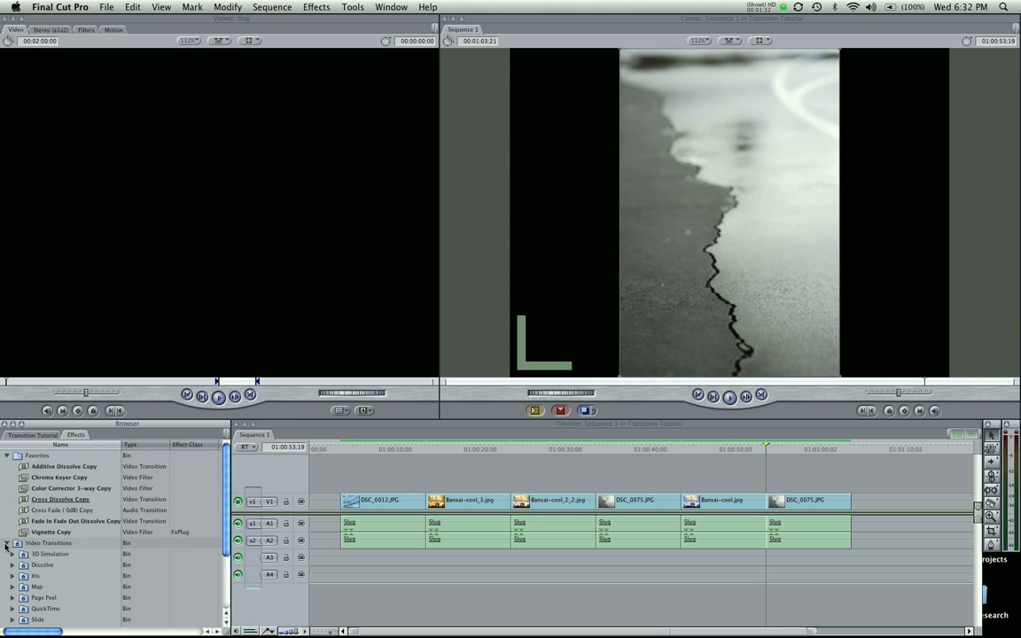
pyautogui.scroll(-3, 11, 548)
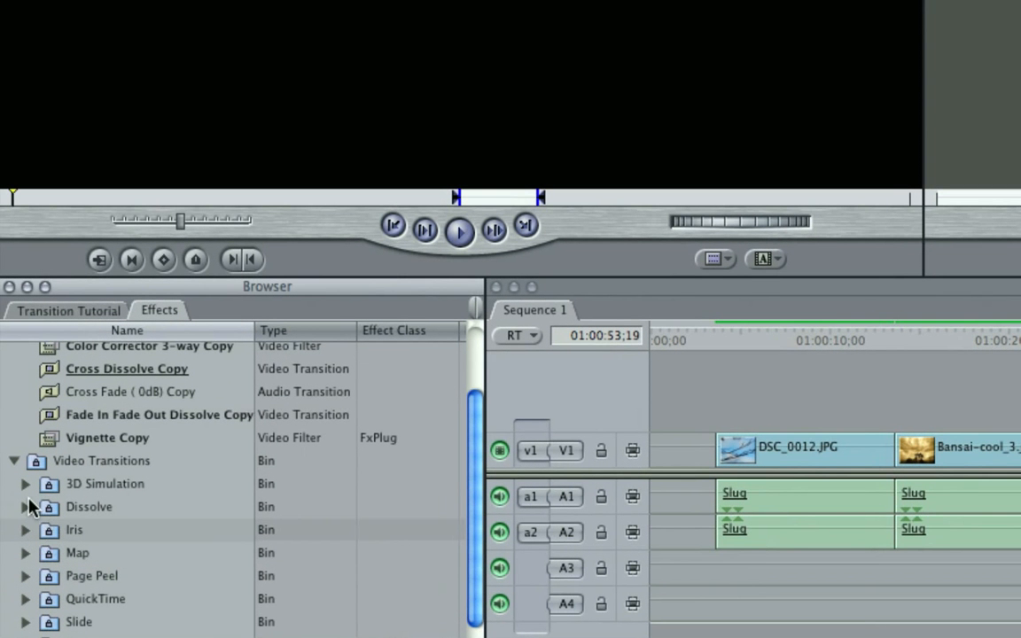
pyautogui.click(11, 529)
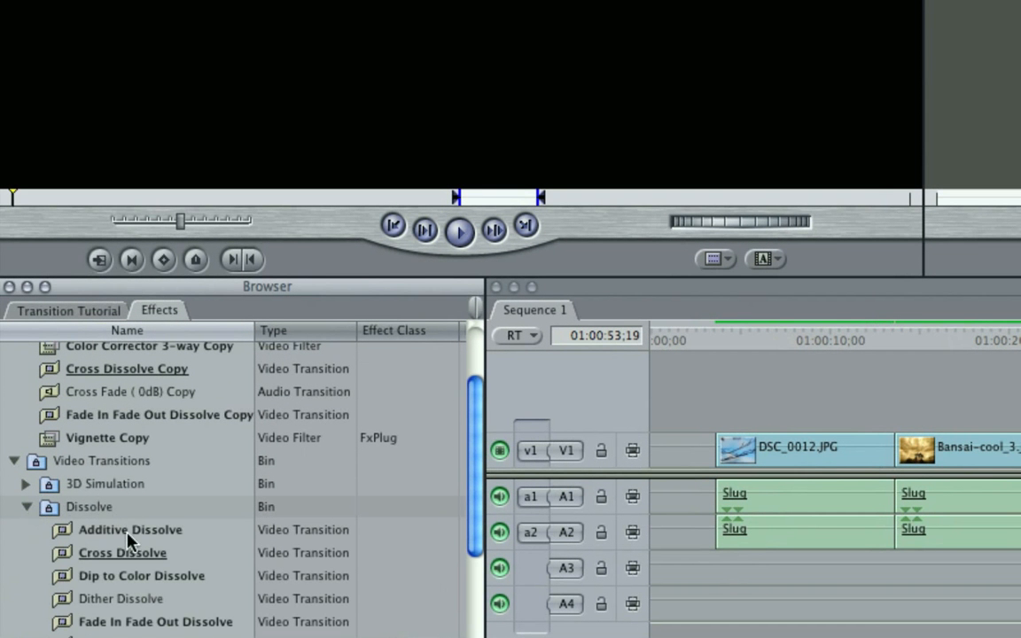
pyautogui.scroll(-3, 124, 546)
pyautogui.click(131, 483)
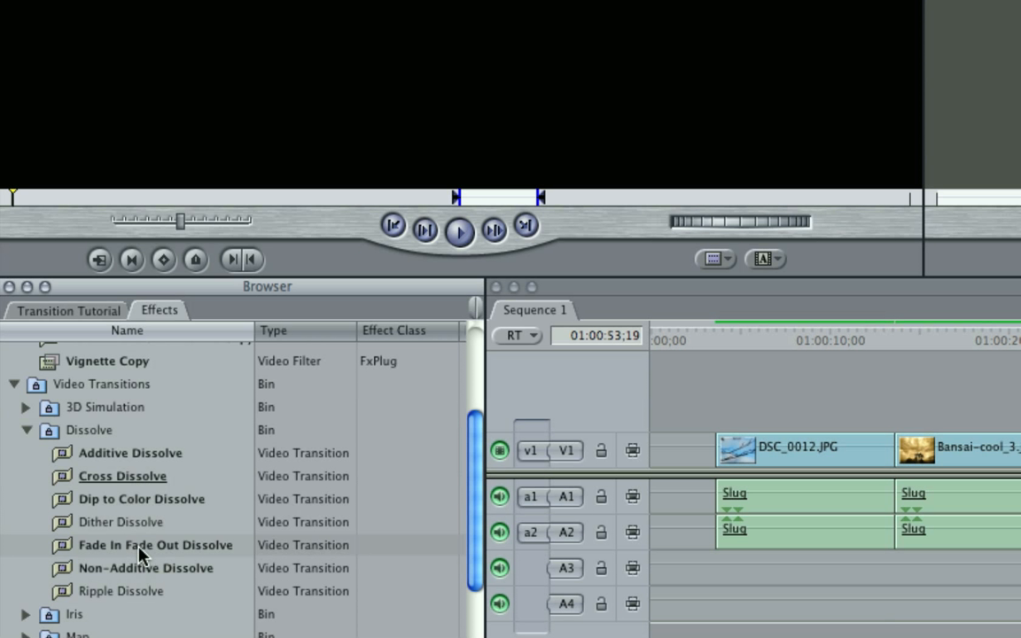
pyautogui.rightClick(139, 549)
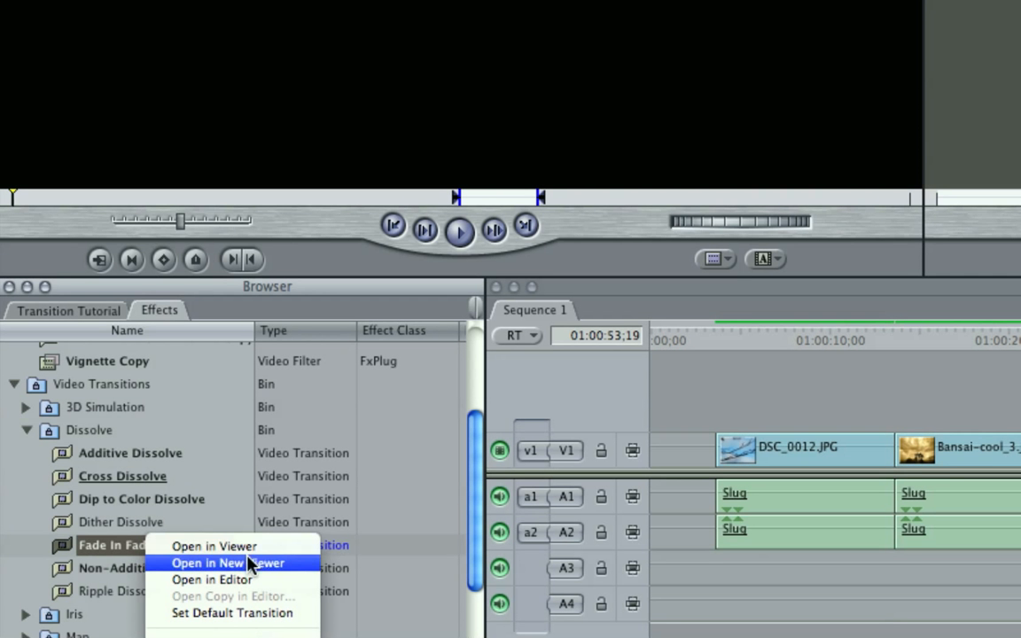
pyautogui.click(242, 614)
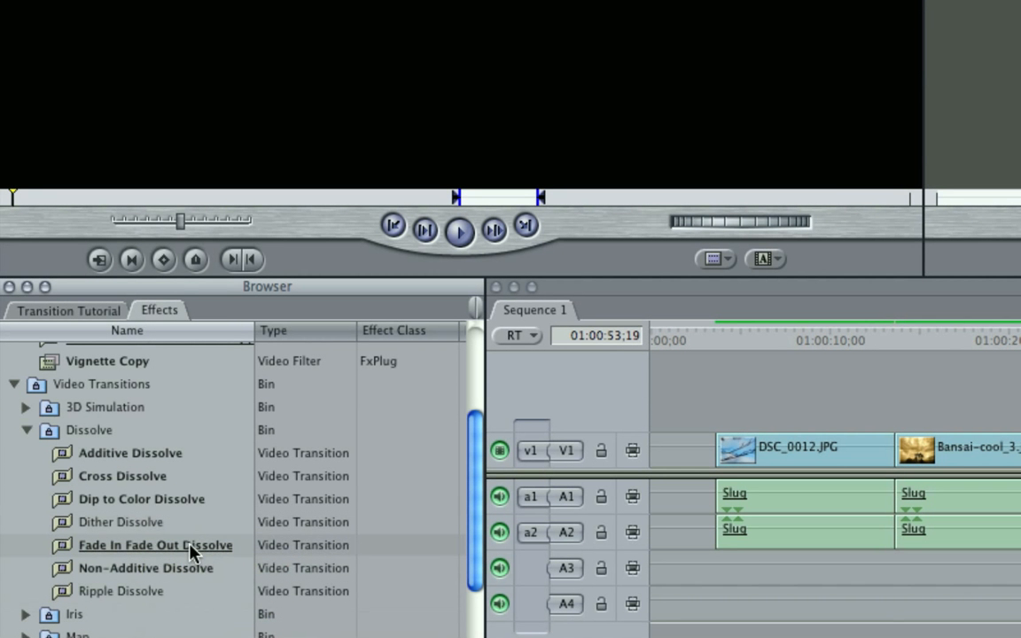
# Step: Set Cross Dissolve as the default transition in place of Fade In Fade Out Dissolve
pyautogui.click(151, 544)
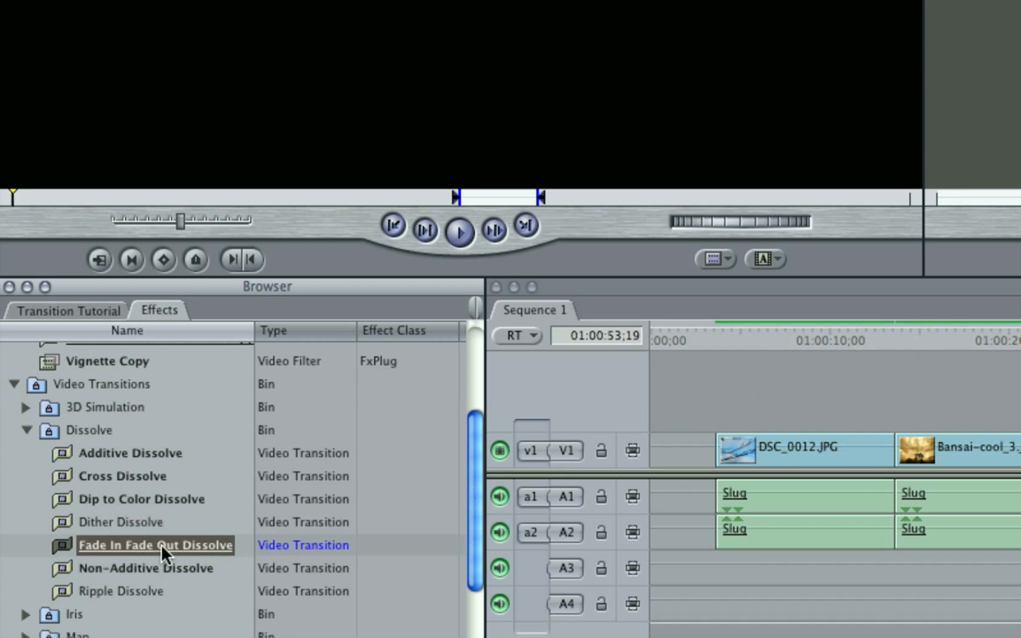
pyautogui.rightClick(155, 474)
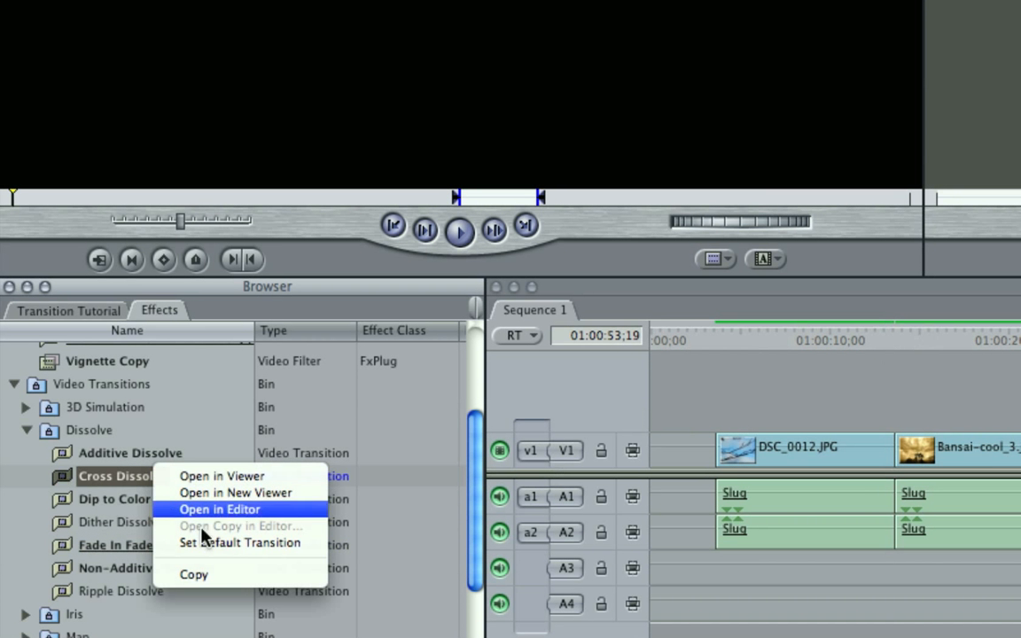
pyautogui.click(204, 543)
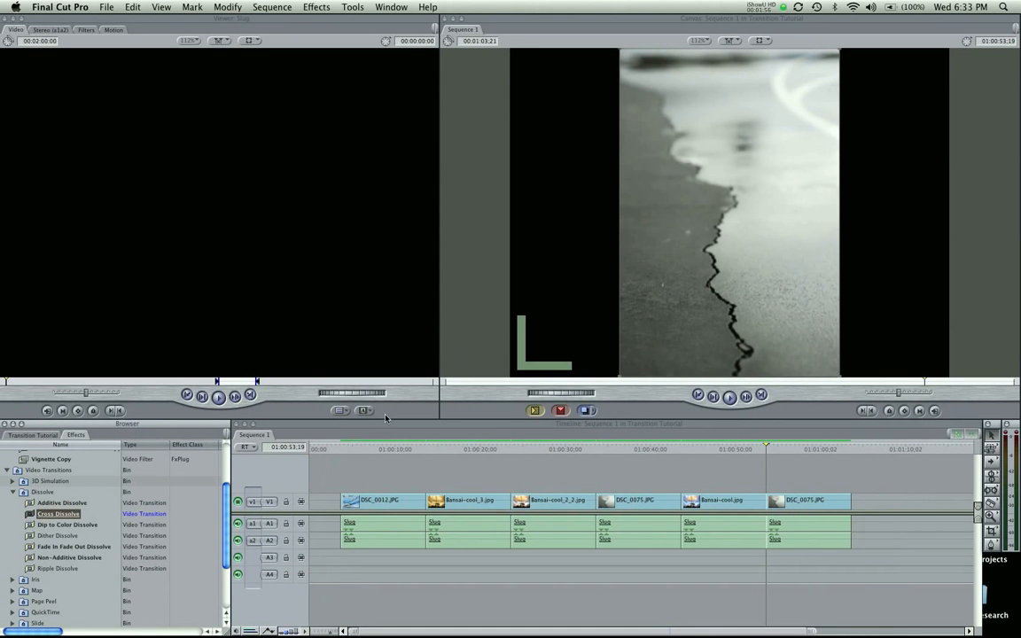
# Step: Add the default Cross Dissolve transition at the edit between DSC_0012.JPG and Bansai-cool_3.jpg
pyautogui.click(395, 459)
pyautogui.press('Down')
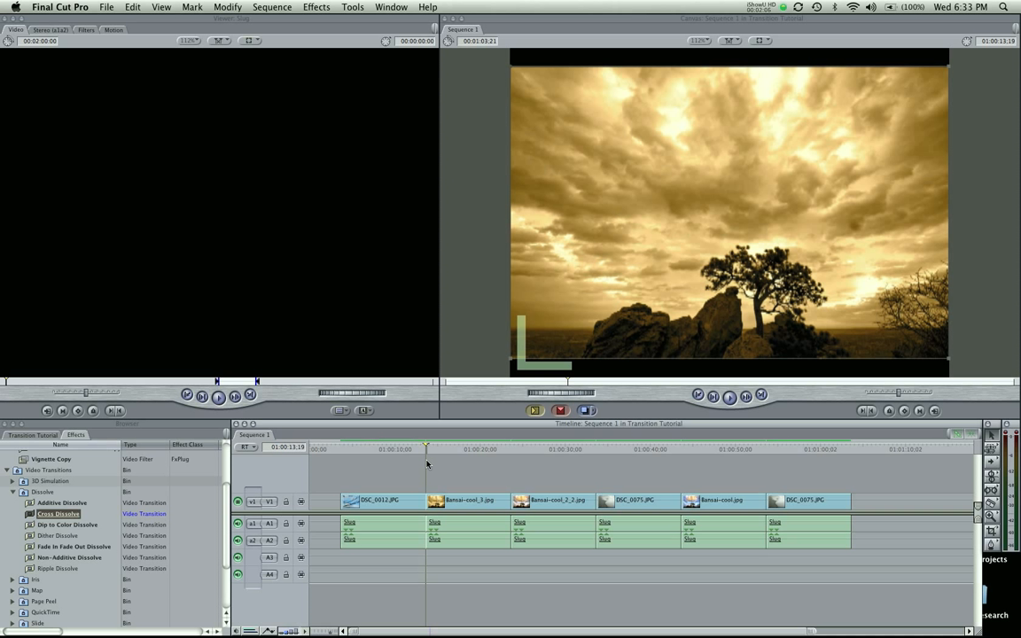
pyautogui.press('super+t')
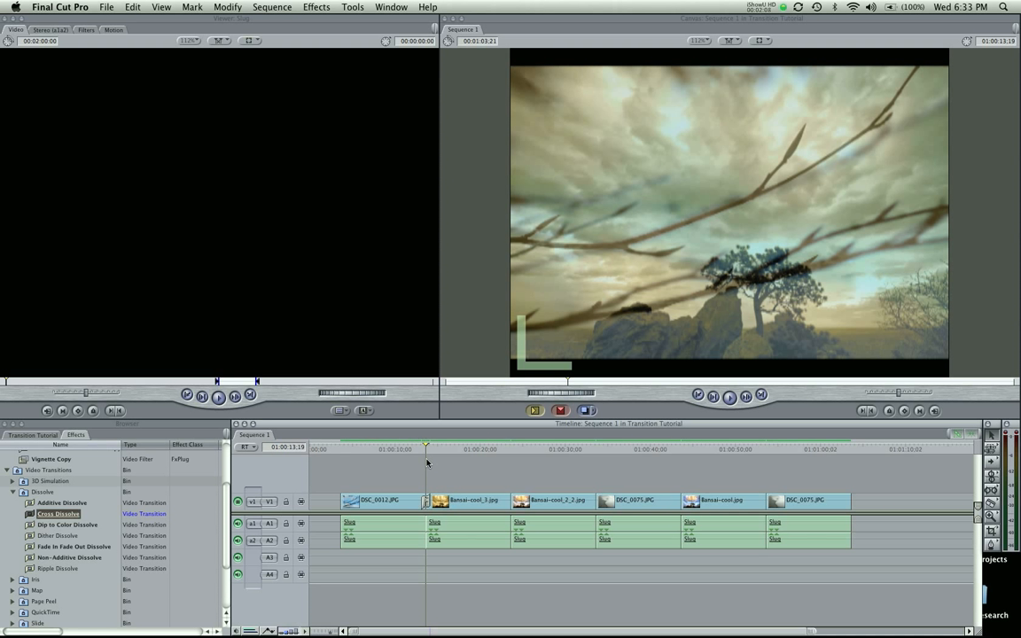
pyautogui.moveTo(422, 452)
pyautogui.mouseDown()
pyautogui.moveTo(444, 455)
pyautogui.moveTo(423, 455)
pyautogui.mouseUp()
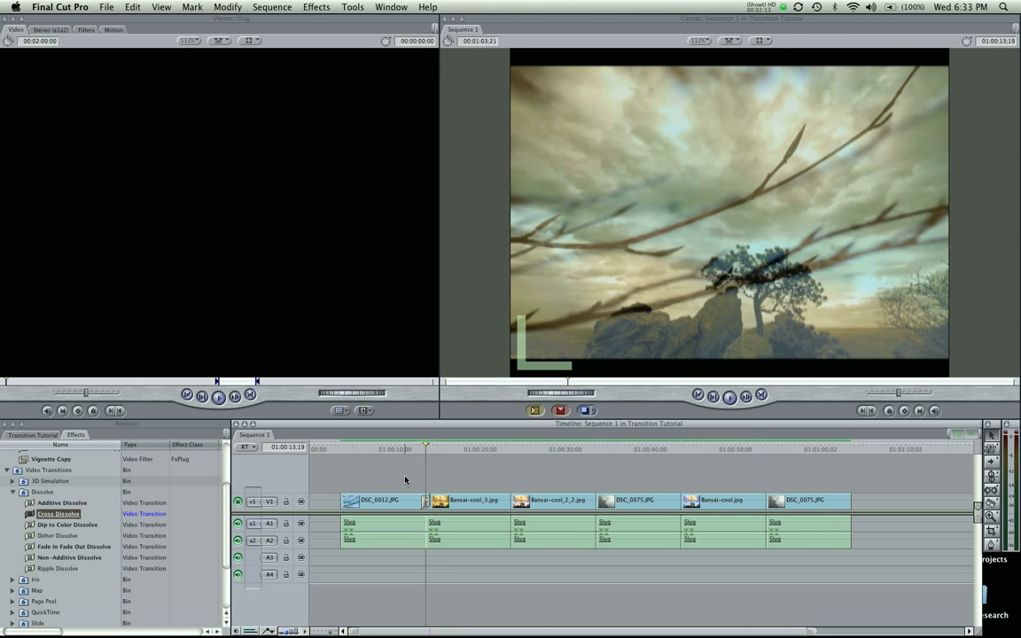
# Step: Set Page Peel from the Page Peel video transitions as the default transition
pyautogui.scroll(-2, 24, 541)
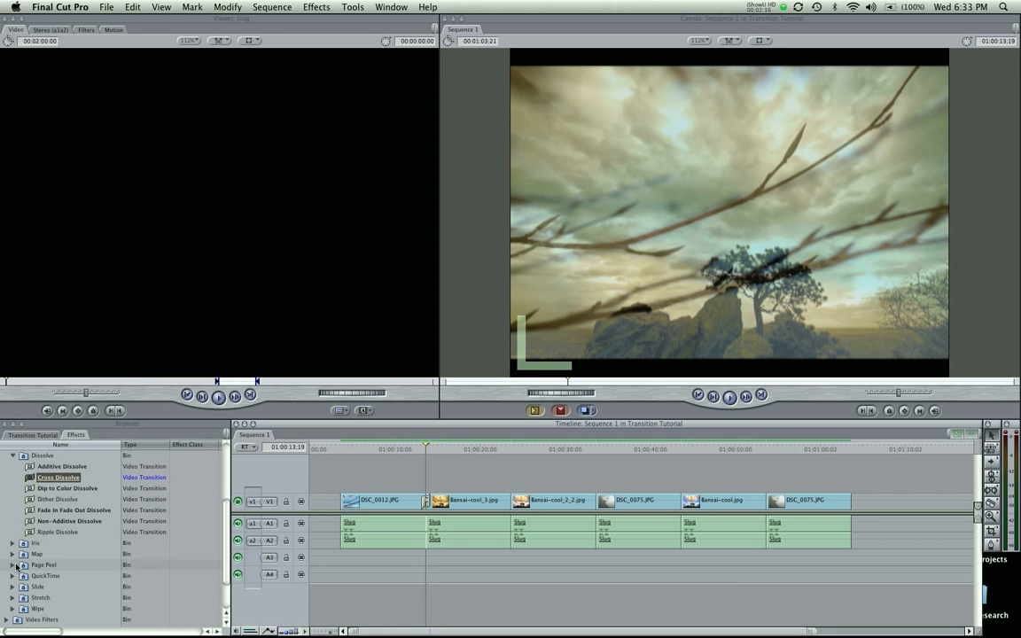
pyautogui.click(13, 565)
pyautogui.scroll(-3, 18, 532)
pyautogui.rightClick(43, 524)
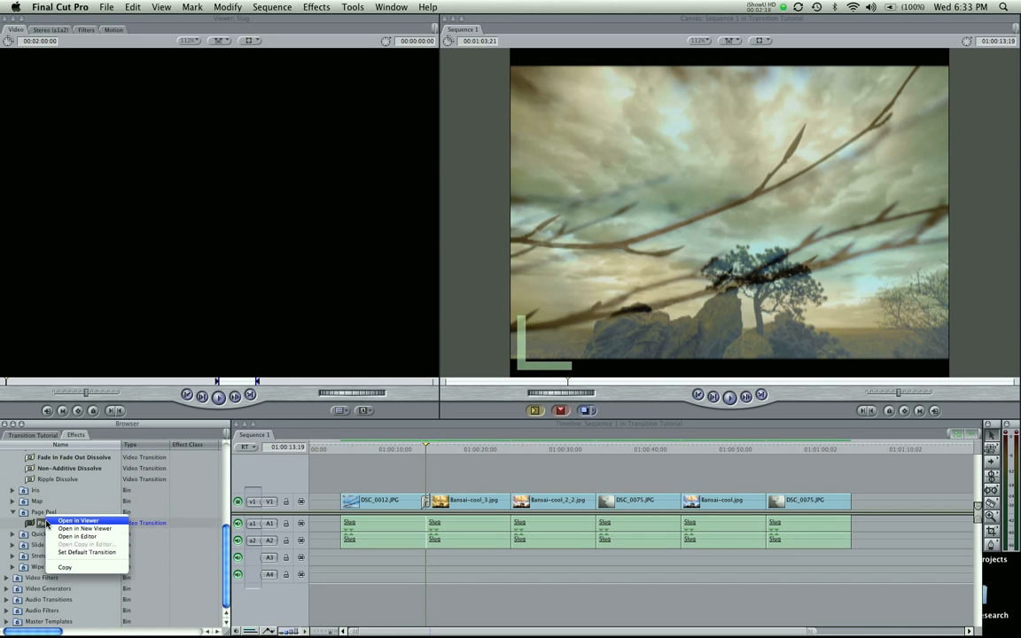
pyautogui.click(90, 553)
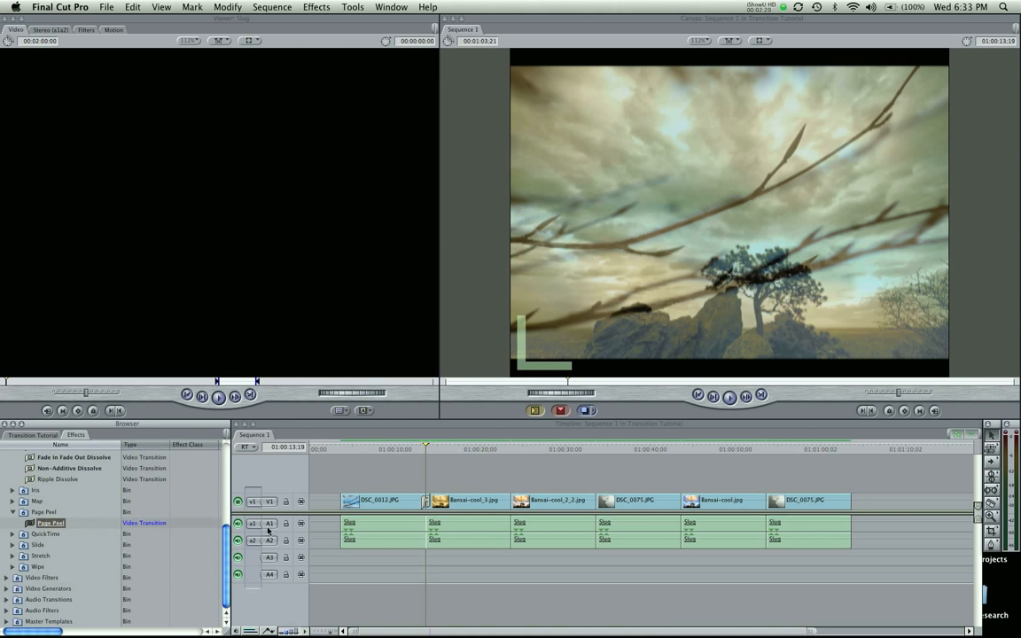
# Step: Add the default Page Peel transition at the edits before and after Bansai-cool_2_2.jpg
pyautogui.click(511, 446)
pyautogui.press('super+t')
pyautogui.click(597, 448)
pyautogui.press('super+t')
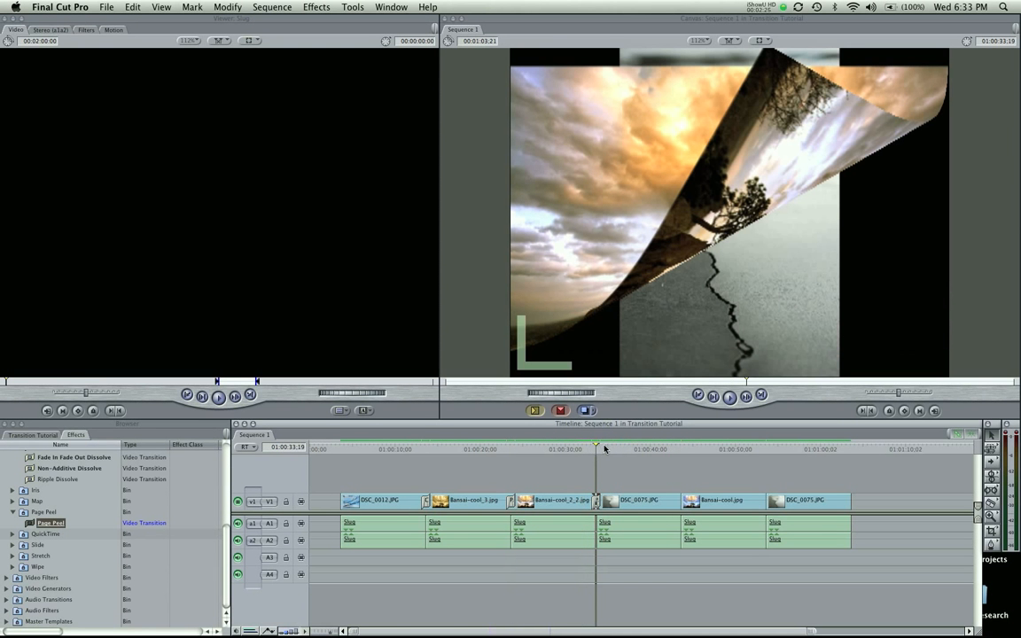
# Step: Step back seven frames through the Page Peel after Bansai-cool_2_2.jpg to examine the effect
pyautogui.press('Left')
pyautogui.press('Left')
pyautogui.press('Left')
pyautogui.press('Left')
pyautogui.press('Left')
pyautogui.press('Left')
pyautogui.press('Left')
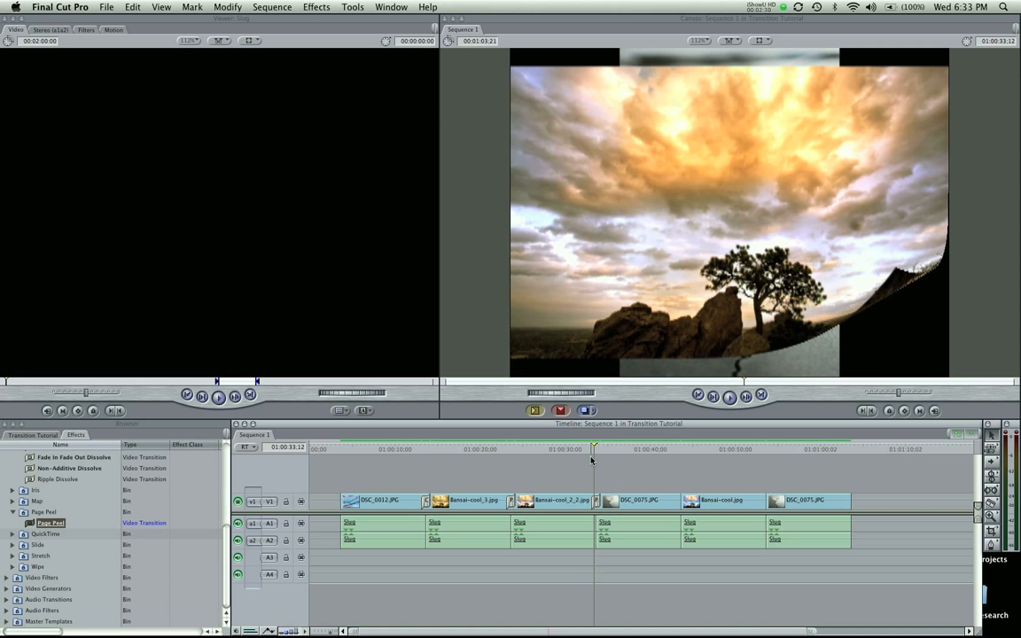
# Step: Undo the last three added transitions in the sequence
pyautogui.press('super+z')
pyautogui.press('super+z')
pyautogui.press('super+z')
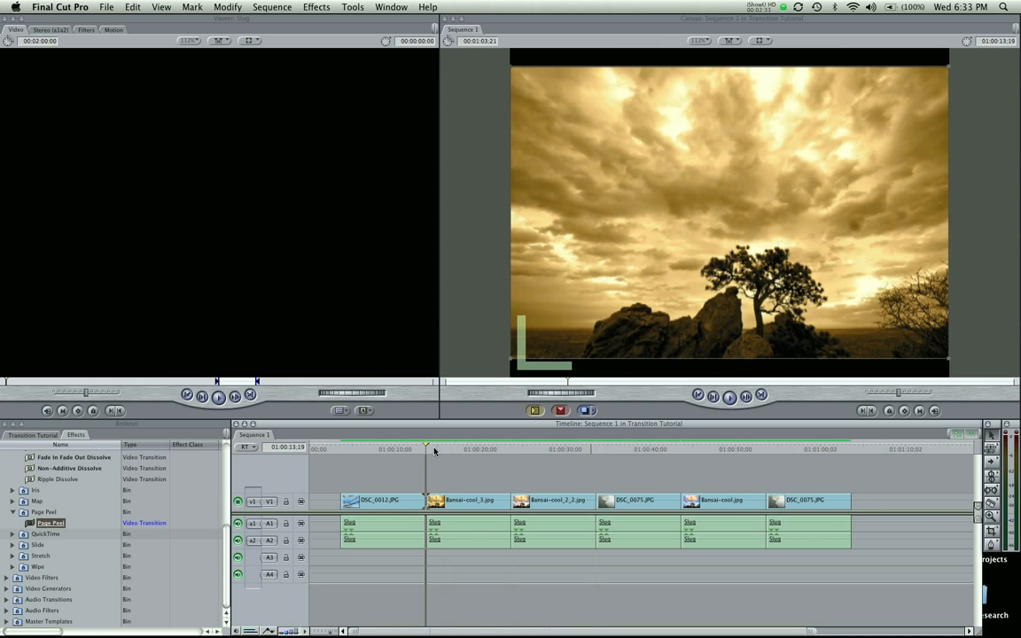
# Step: Collapse the Page Peel and Dissolve bins in the video transitions list
pyautogui.click(12, 513)
pyautogui.scroll(5, 14, 511)
pyautogui.click(12, 523)
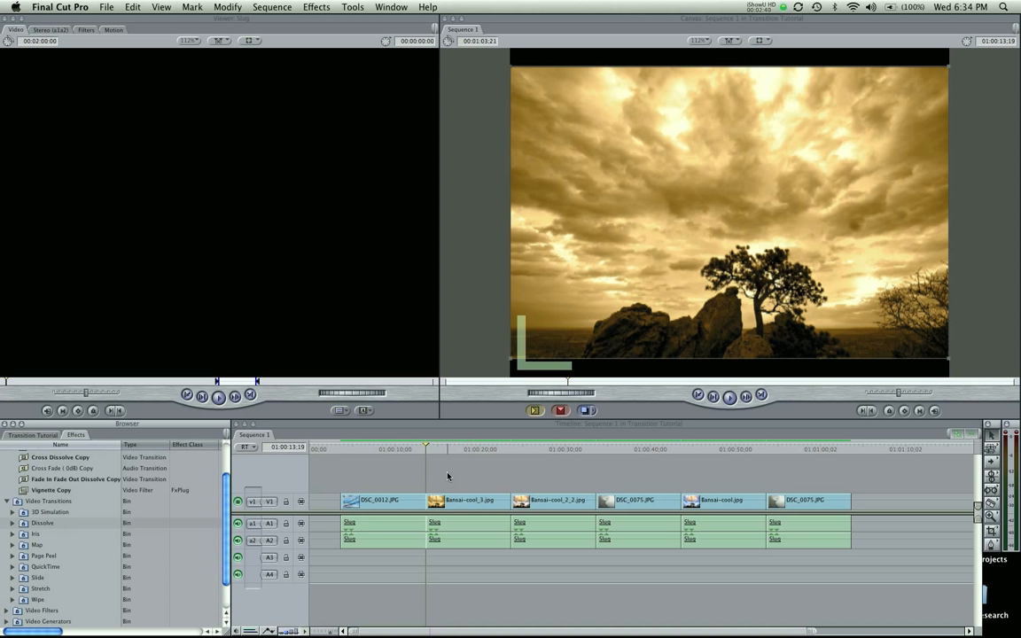
# Step: Copy the five clips after DSC_0012.JPG, paste them three times at the sequence's end, and fit the whole sequence in the timeline
pyautogui.moveTo(448, 477); pyautogui.dragTo(865, 556)
pyautogui.press('End')
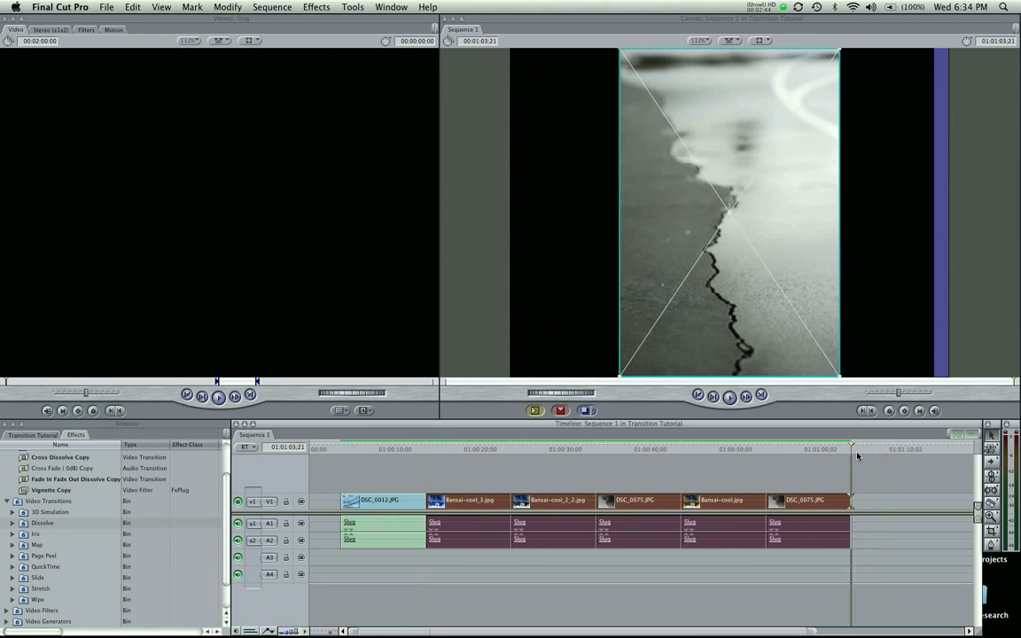
pyautogui.press('super+v')
pyautogui.press('super+v')
pyautogui.hotkey('shift', 'z')
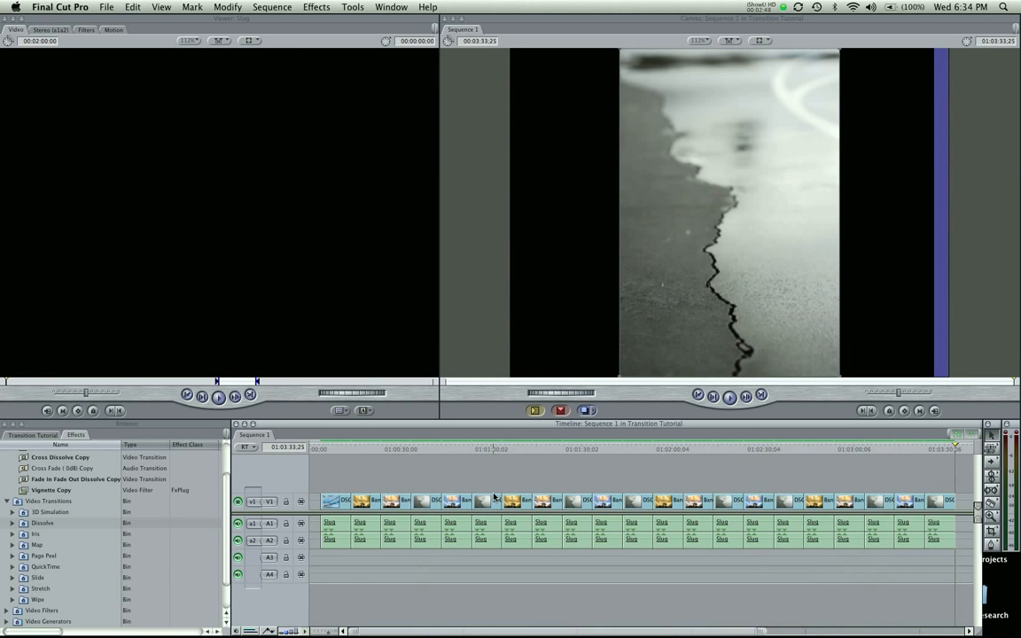
# Step: Select every clip except the first DSC_0012.JPG, edit them into the sequence at the playhead through the Canvas with default transitions, and fit the timeline
pyautogui.moveTo(360, 482); pyautogui.dragTo(947, 505)
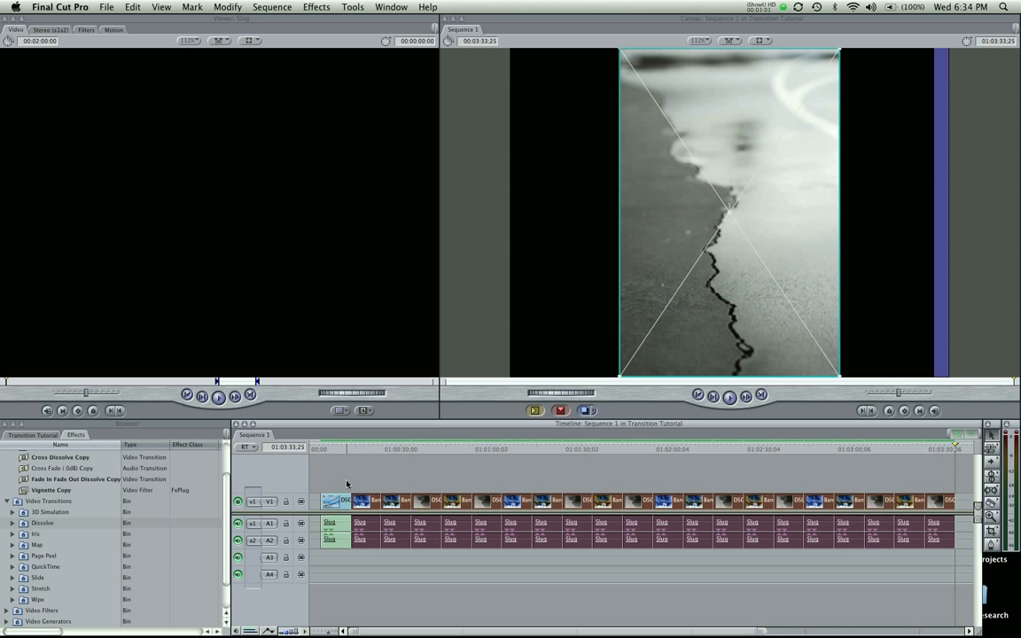
pyautogui.moveTo(324, 473); pyautogui.dragTo(934, 553)
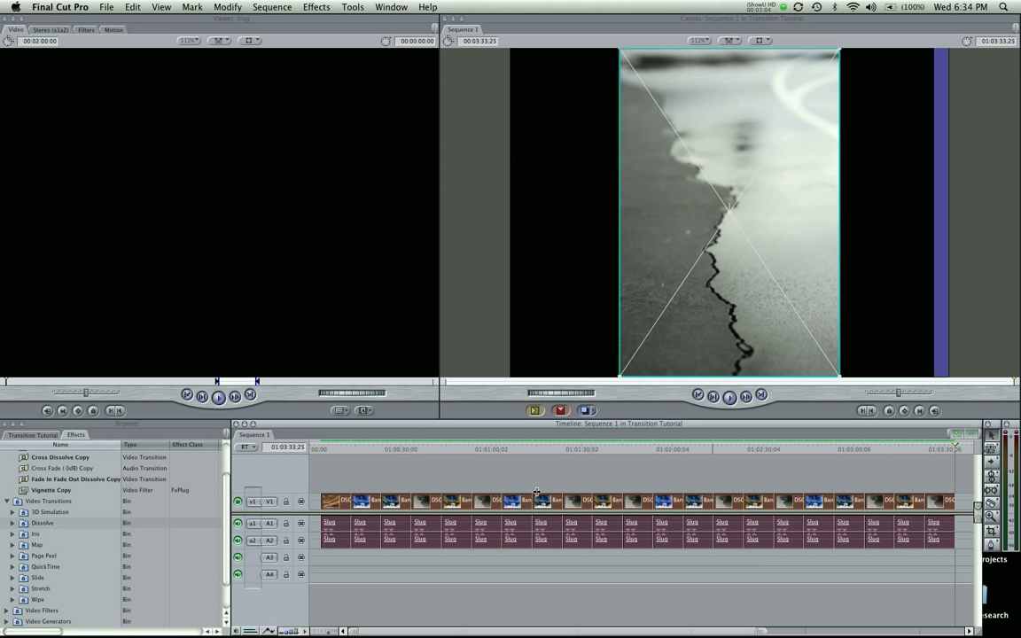
pyautogui.click(381, 470)
pyautogui.moveTo(374, 472); pyautogui.dragTo(916, 579)
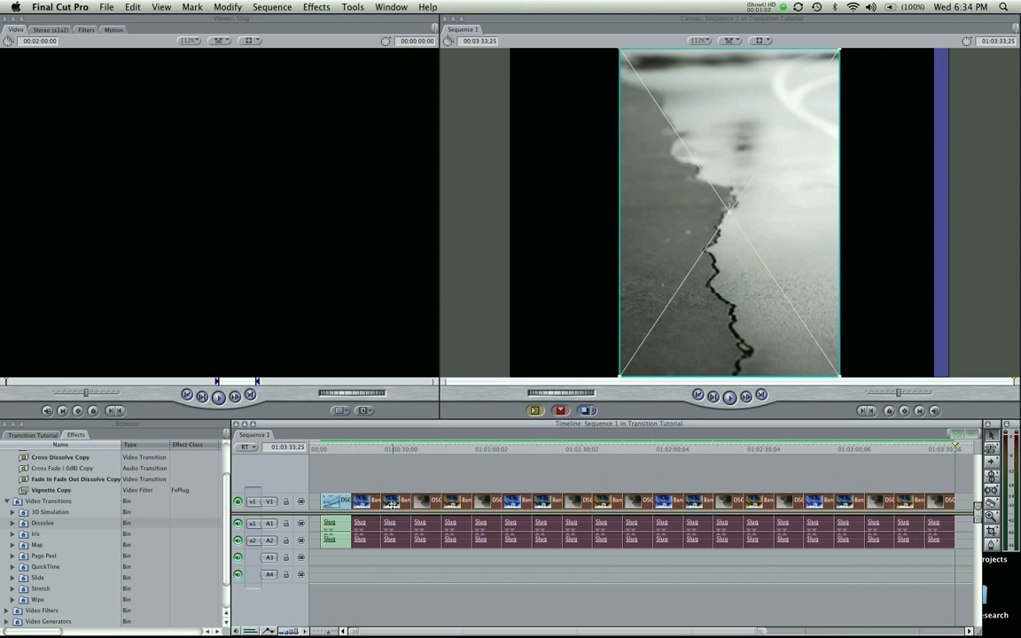
pyautogui.moveTo(392, 503); pyautogui.dragTo(963, 176)
pyautogui.moveTo(684, 441); pyautogui.dragTo(989, 173)
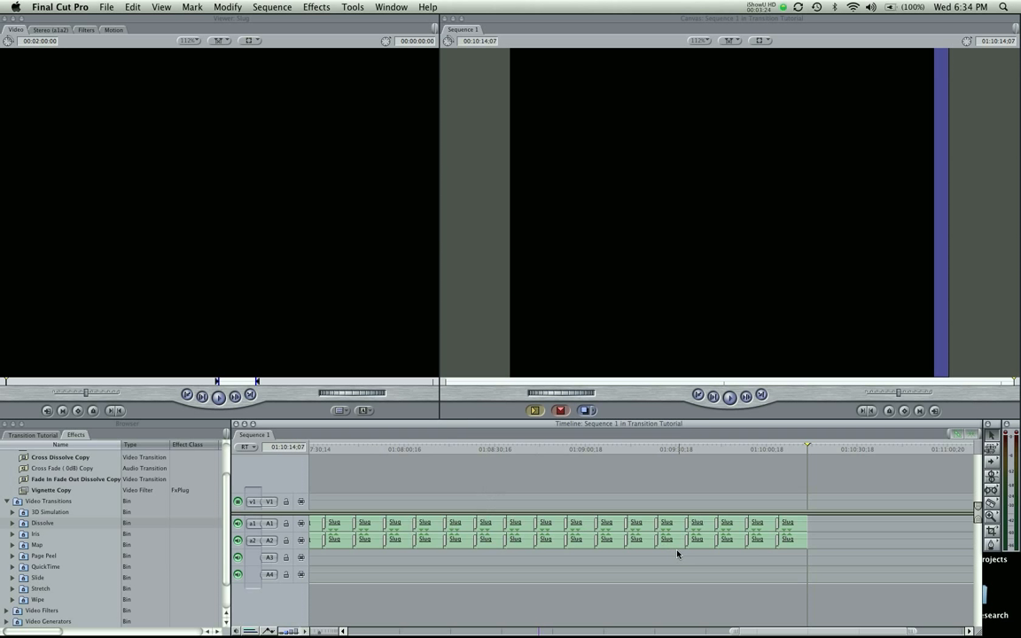
pyautogui.hotkey('shift', 'z')
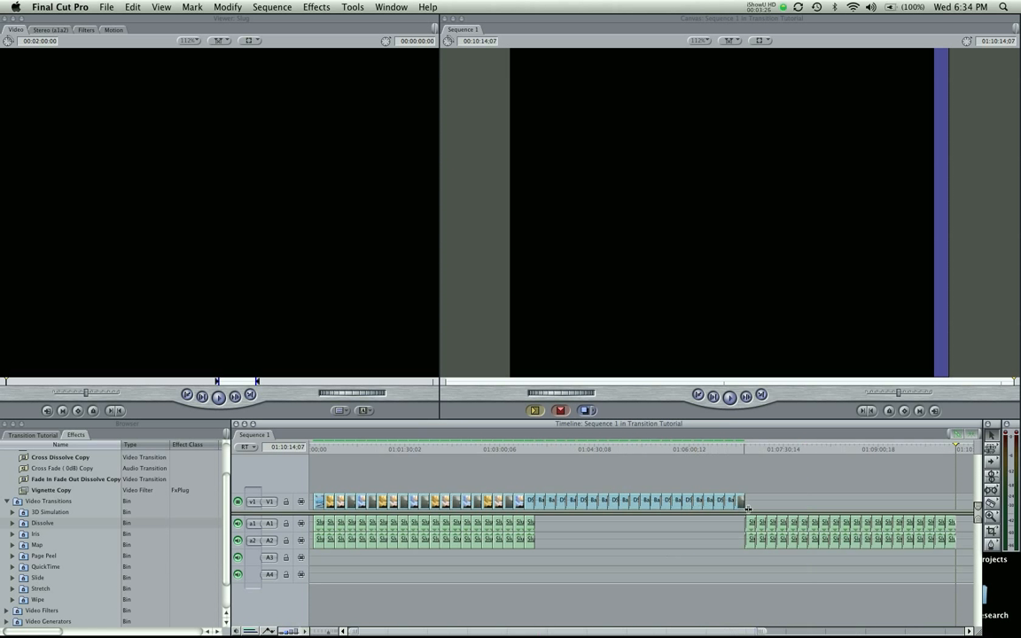
# Step: Delete all the audio clips at both ends of the sequence and fit the remaining video clips in the timeline
pyautogui.moveTo(713, 529); pyautogui.dragTo(957, 542)
pyautogui.press('Delete')
pyautogui.moveTo(594, 539); pyautogui.dragTo(310, 520)
pyautogui.press('Delete')
pyautogui.hotkey('shift', 'z')
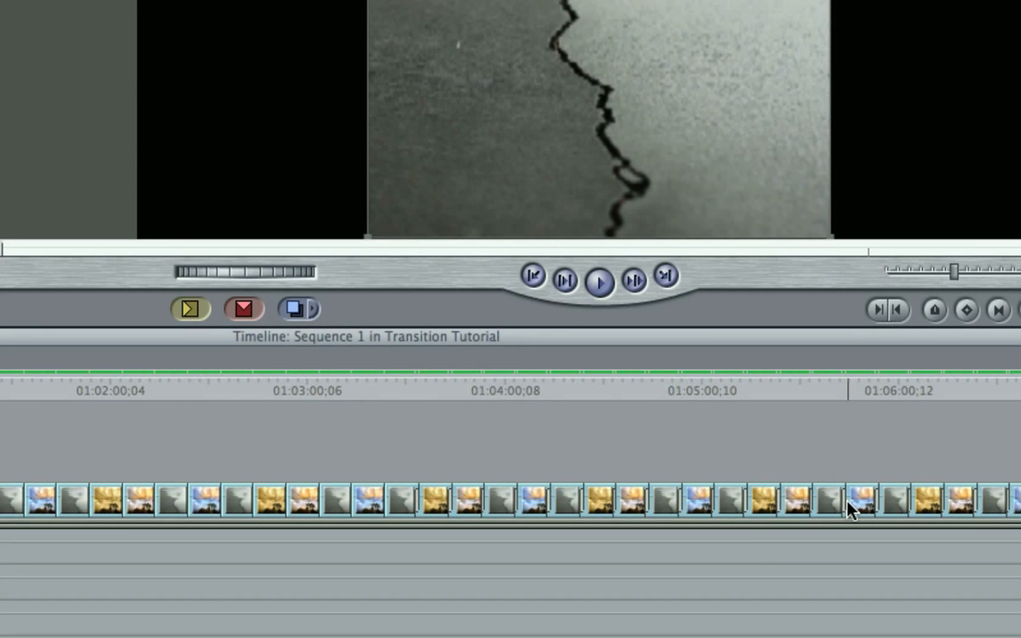
pyautogui.click(399, 501)
pyautogui.click(418, 501)
pyautogui.click(451, 499)
pyautogui.click(573, 424)
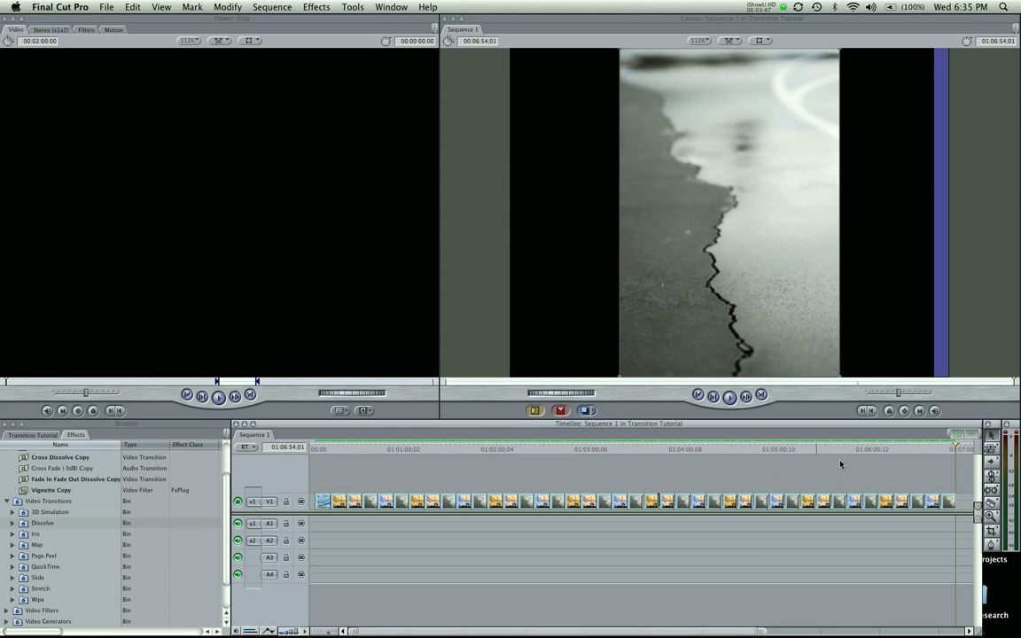
# Step: Clear the sequence, deleting the clips in its later part first and all the remaining clips after fitting the timeline
pyautogui.moveTo(947, 477); pyautogui.dragTo(561, 550)
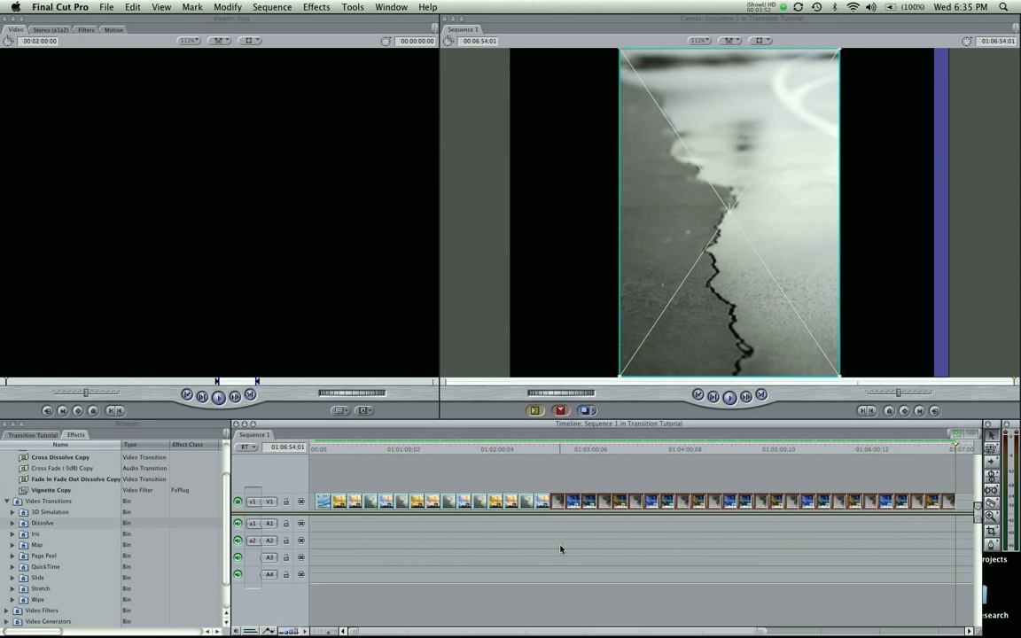
pyautogui.press('Delete')
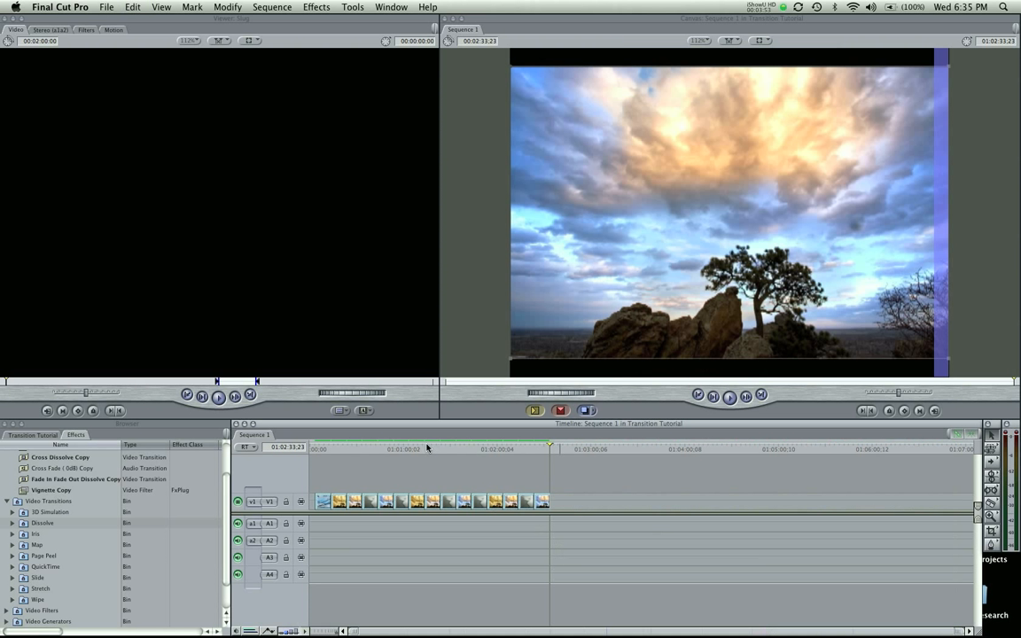
pyautogui.hotkey('shift', 'z')
pyautogui.click(451, 450)
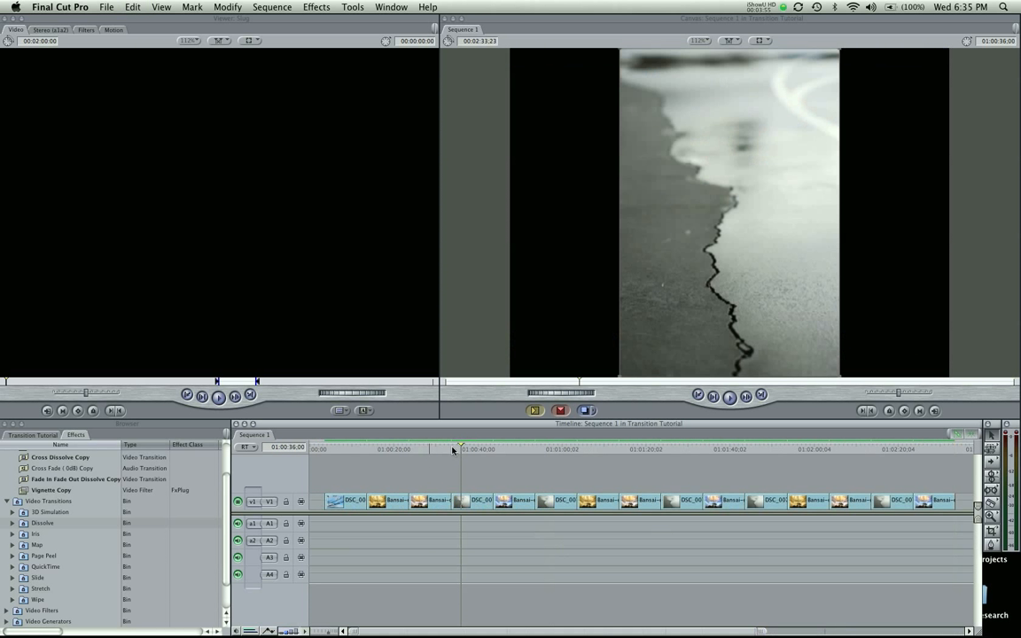
pyautogui.moveTo(337, 481); pyautogui.dragTo(885, 530)
pyautogui.press('Delete')
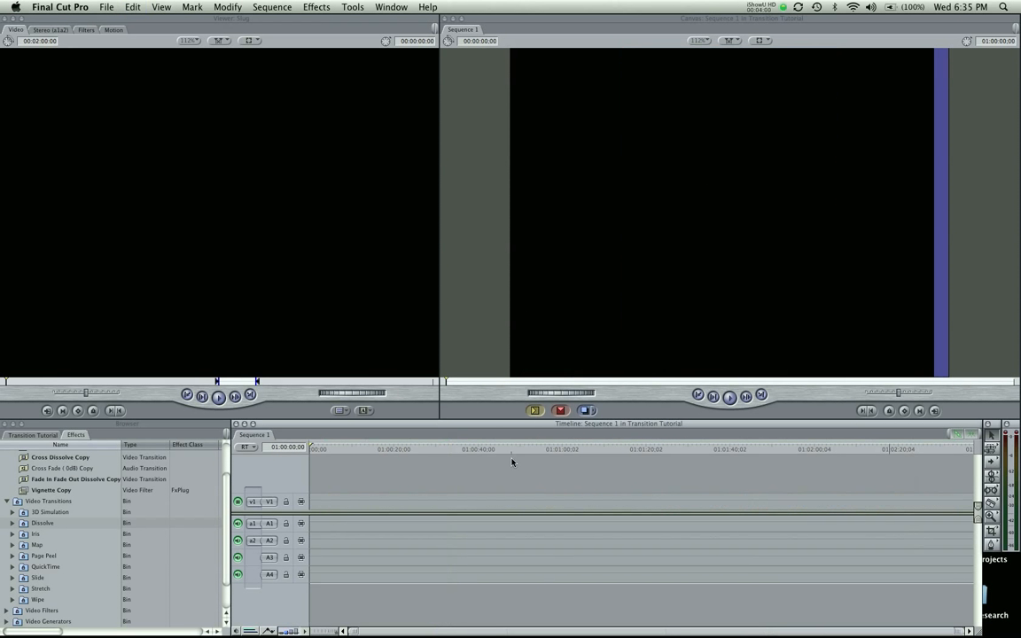
# Step: Load a Slug generator into the Viewer, place four slug clips end to end on V1 with their audio, and fit the timeline
pyautogui.click(365, 411)
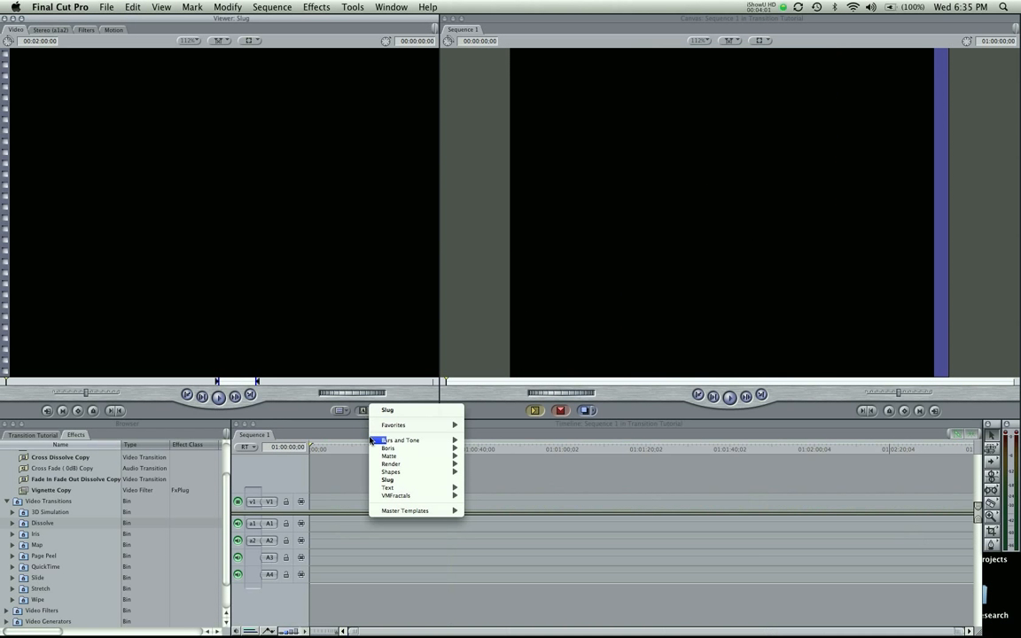
pyautogui.click(388, 481)
pyautogui.moveTo(270, 333); pyautogui.dragTo(348, 498)
pyautogui.moveTo(333, 340); pyautogui.dragTo(404, 502)
pyautogui.moveTo(269, 333); pyautogui.dragTo(432, 490)
pyautogui.moveTo(372, 338); pyautogui.dragTo(483, 491)
pyautogui.click(485, 490)
pyautogui.hotkey('shift', 'z')
pyautogui.moveTo(470, 448); pyautogui.dragTo(497, 449)
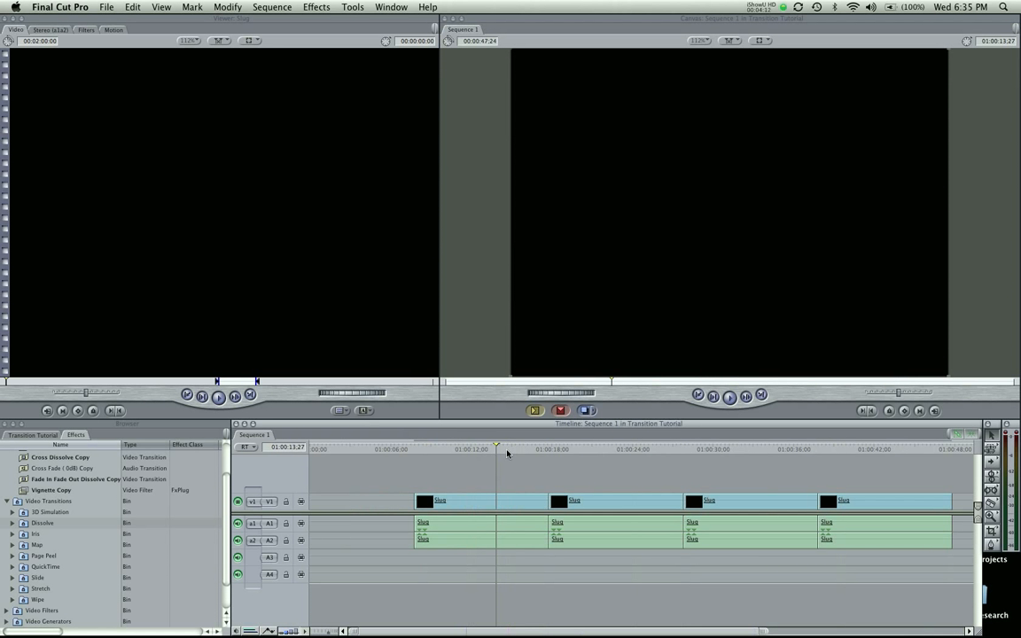
# Step: Add the default transition at the cut between the first and second slug clips, and delete it again
pyautogui.click(486, 541)
pyautogui.click(542, 447)
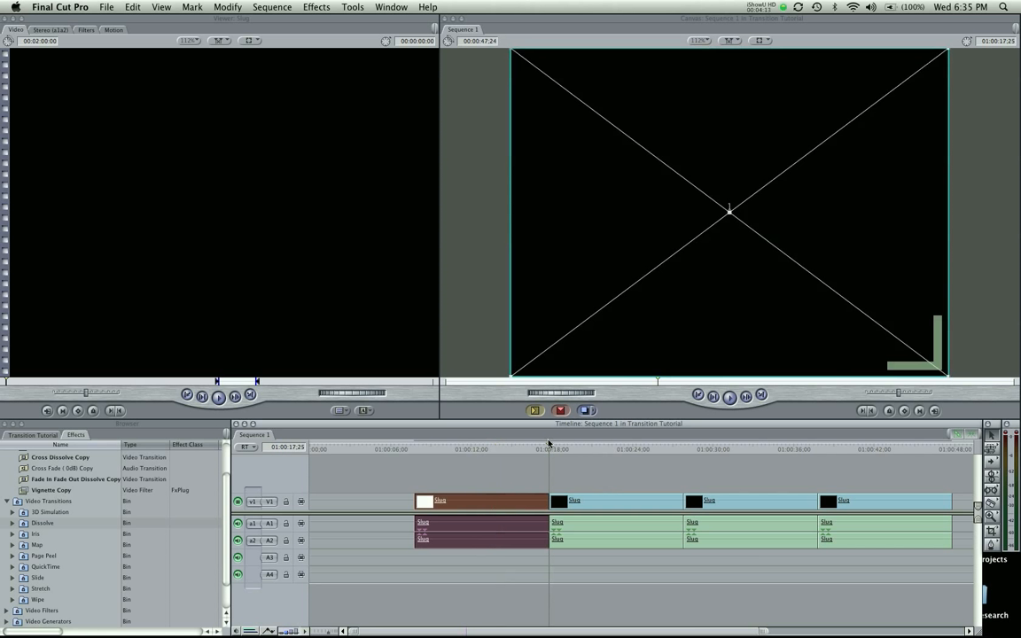
pyautogui.press('super+t')
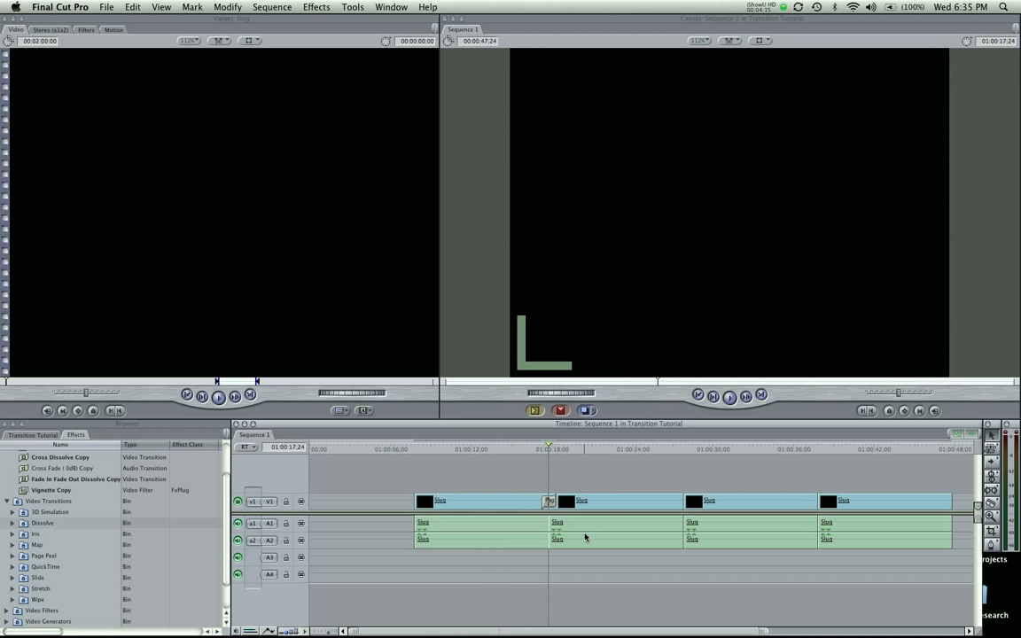
pyautogui.press('Delete')
# Step: Set the Cross Dissolve Copy transition from the Favorites bin as the default transition
pyautogui.scroll(3, 11, 518)
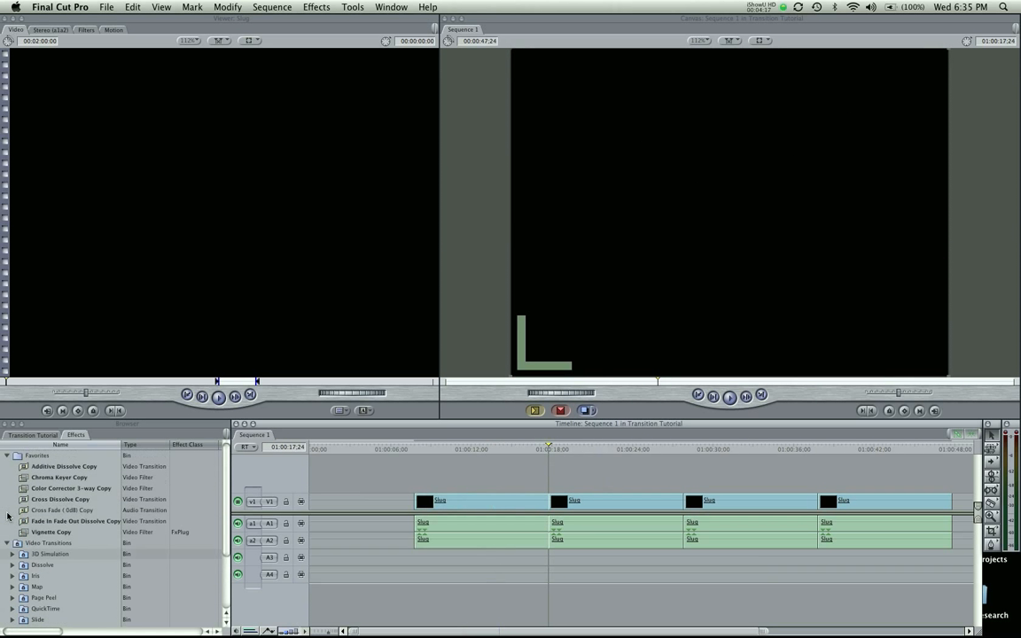
pyautogui.click(19, 500)
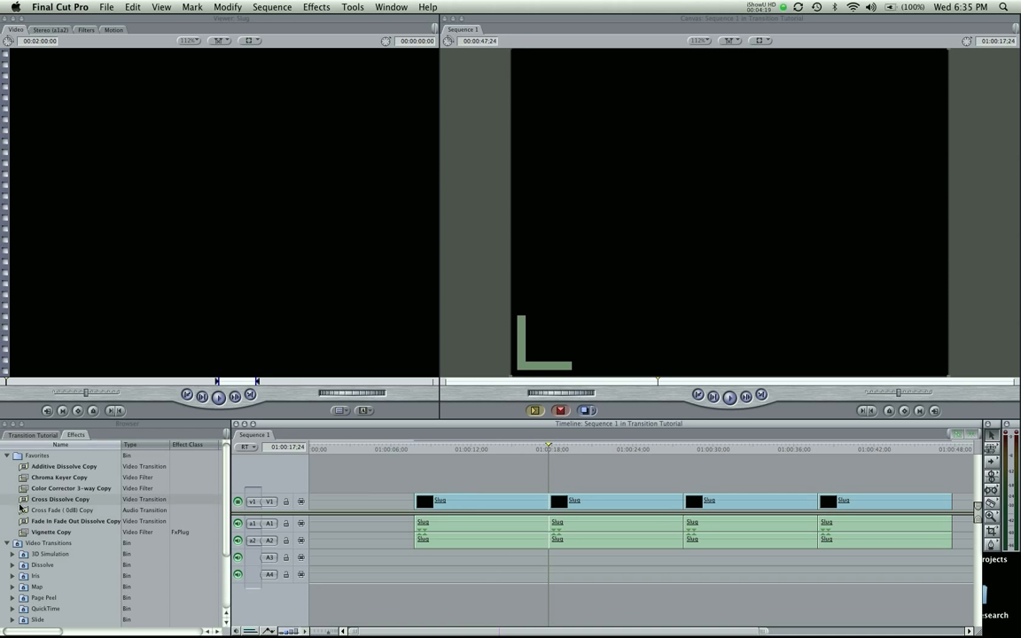
pyautogui.rightClick(29, 500)
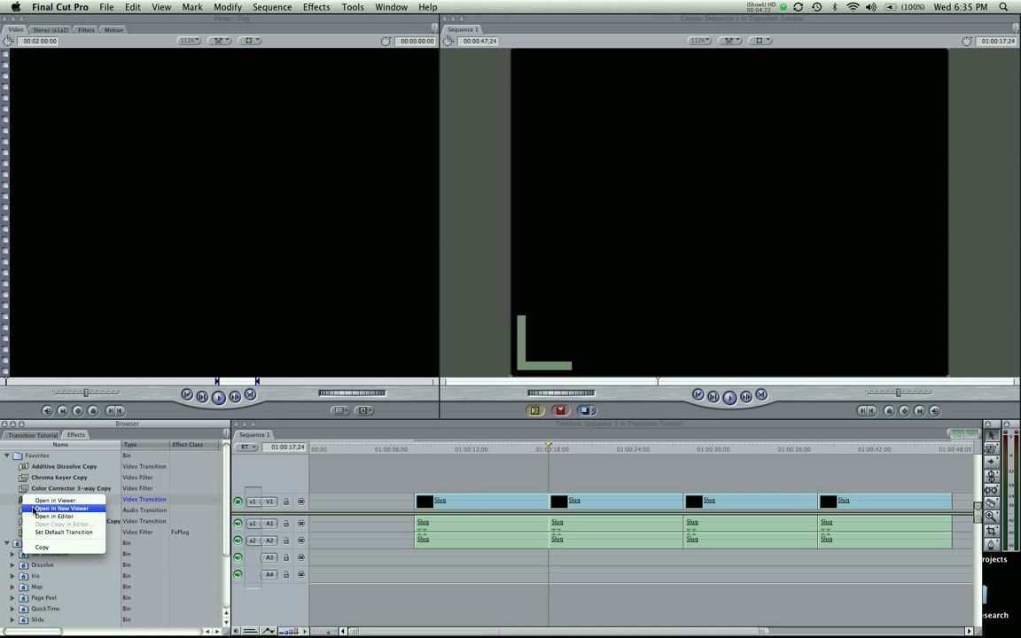
pyautogui.click(62, 532)
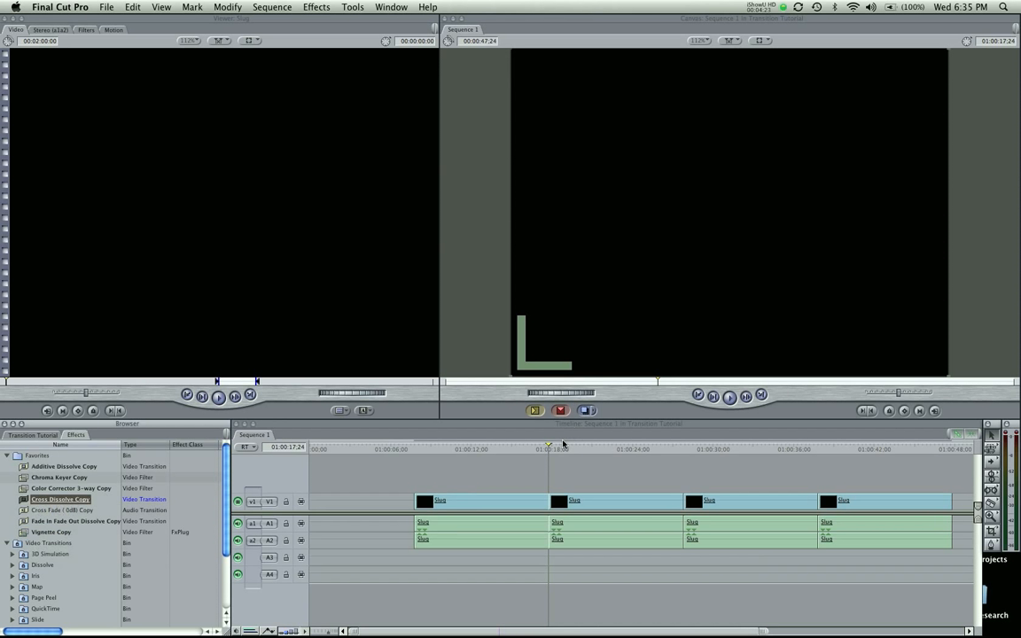
# Step: Add the default cross dissolve at the first and second cuts between the slug clips, and place the playhead at the third cut
pyautogui.click(560, 450)
pyautogui.press('super+t')
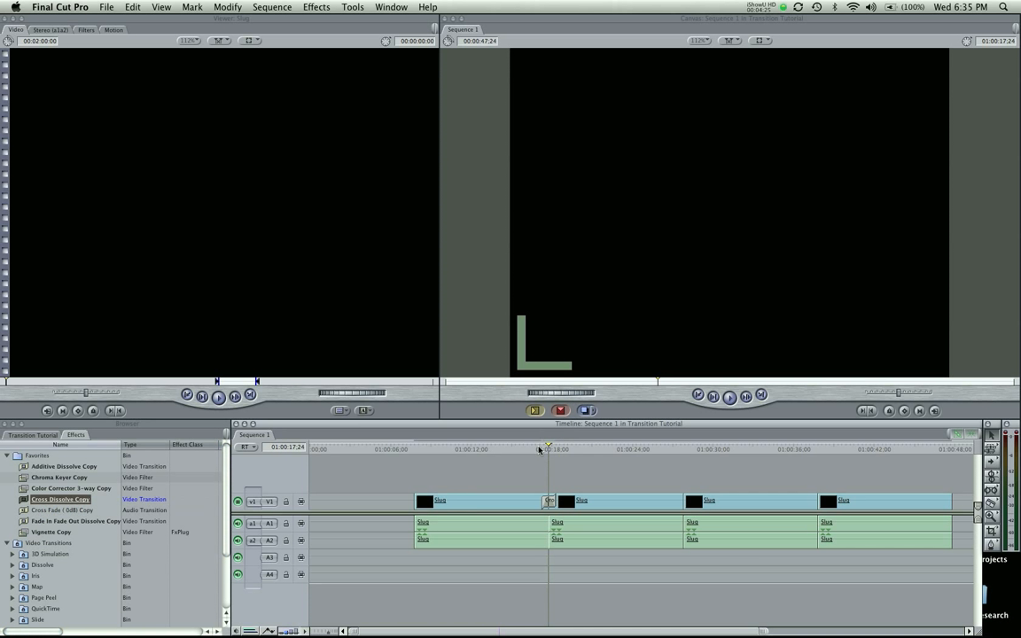
pyautogui.click(681, 450)
pyautogui.press('super+t')
pyautogui.click(820, 449)
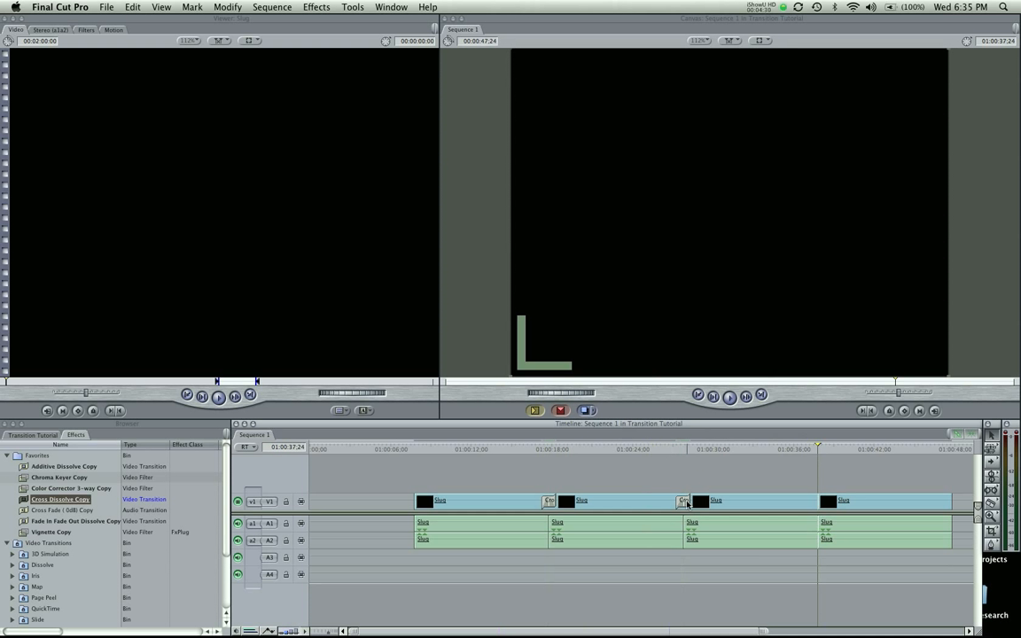
# Step: Delete the cross dissolves at the second and first cuts between the slug clips
pyautogui.press('Delete')
pyautogui.click(552, 502)
pyautogui.press('Delete')
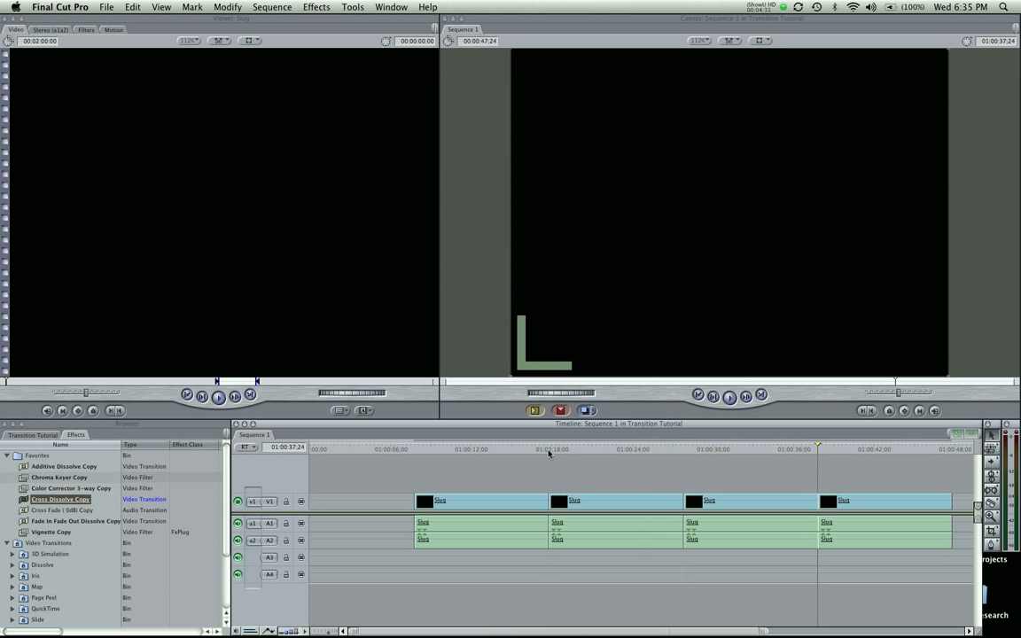
# Step: Select the last three slug clips with their audio and edit them at the first cut through the Canvas using Overwrite with Transition
pyautogui.click(532, 451)
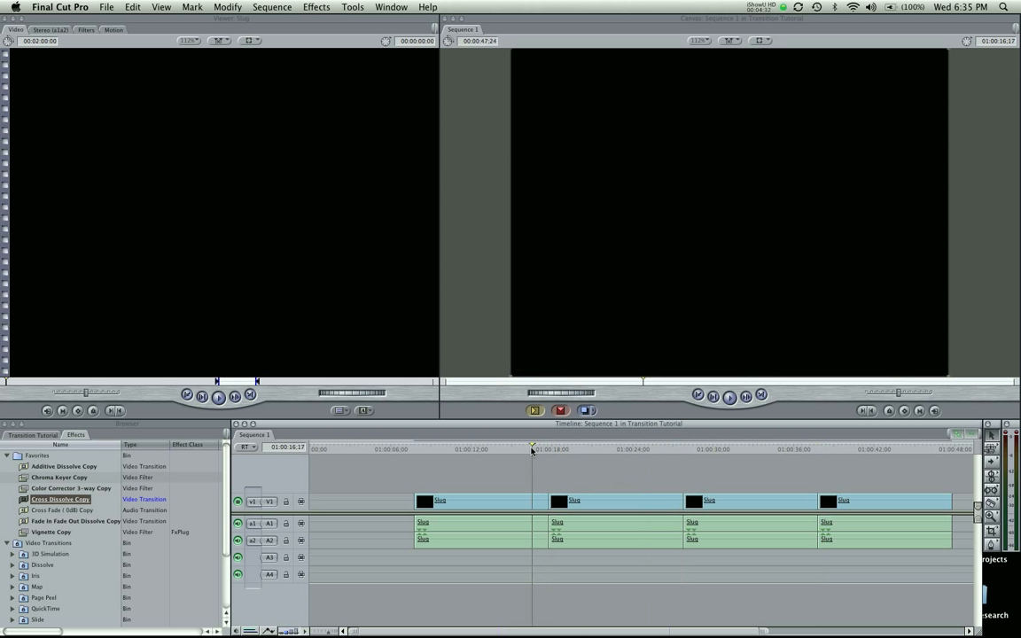
pyautogui.moveTo(532, 450); pyautogui.dragTo(694, 450)
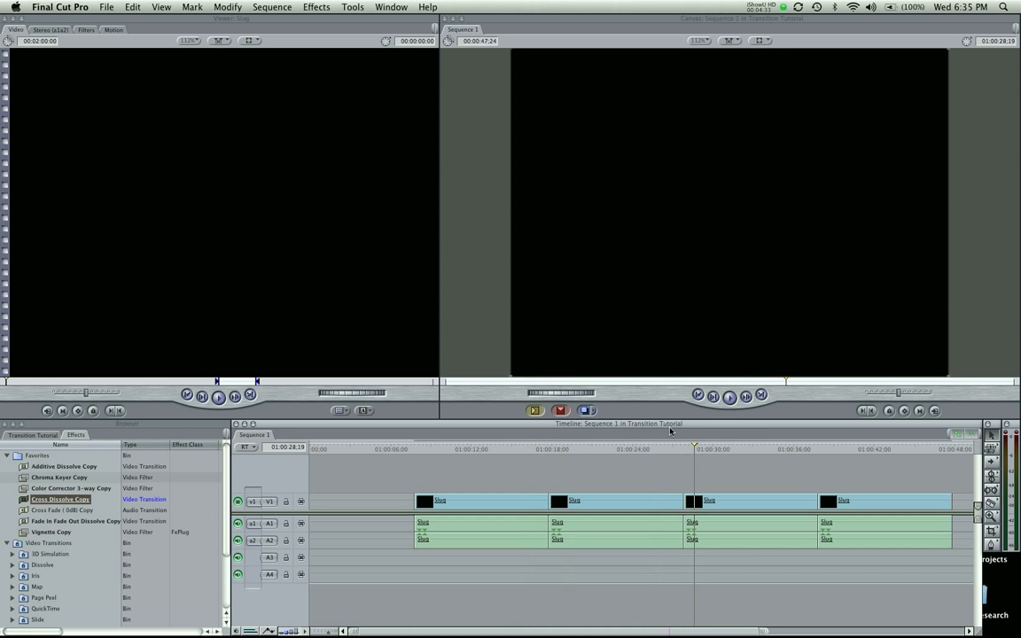
pyautogui.click(537, 451)
pyautogui.moveTo(593, 465); pyautogui.dragTo(911, 591)
pyautogui.moveTo(605, 505); pyautogui.dragTo(979, 177)
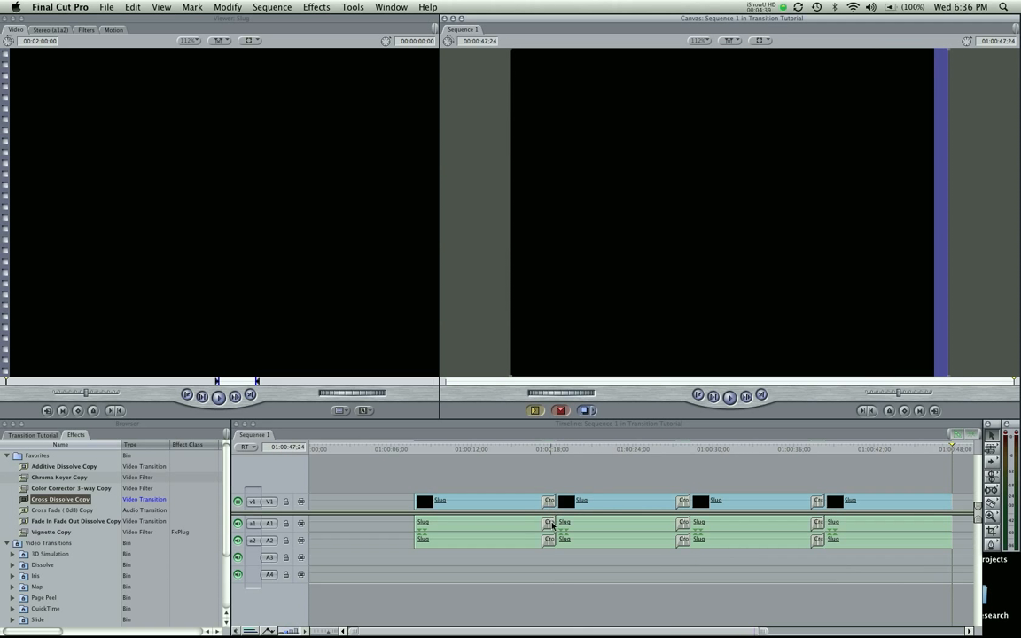
# Step: Examine the linked video and audio cross dissolves at each of the three cuts between the slug clips
pyautogui.click(551, 524)
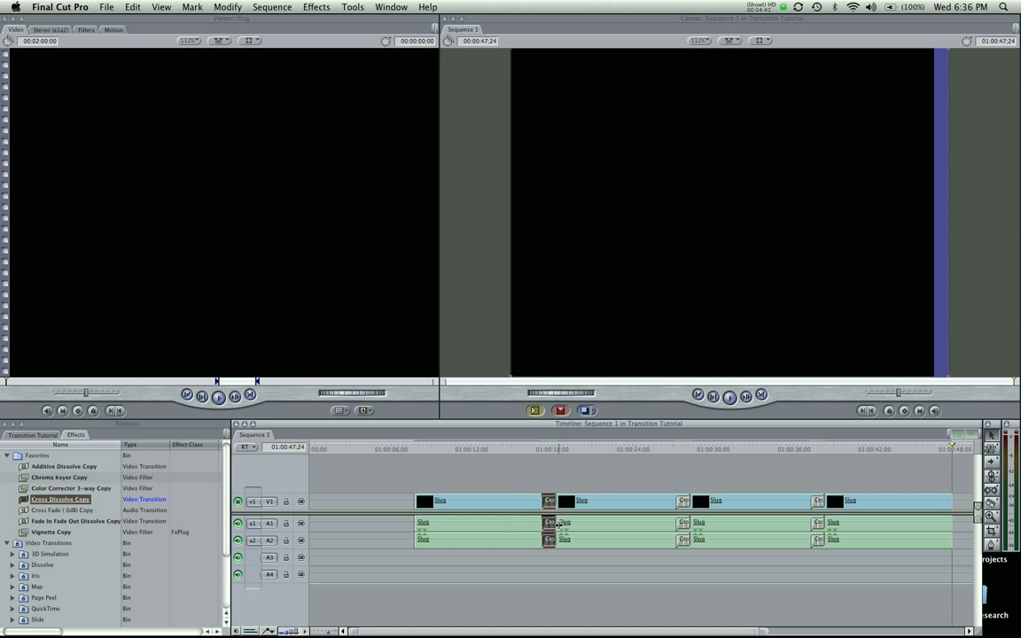
pyautogui.click(555, 479)
pyautogui.click(682, 530)
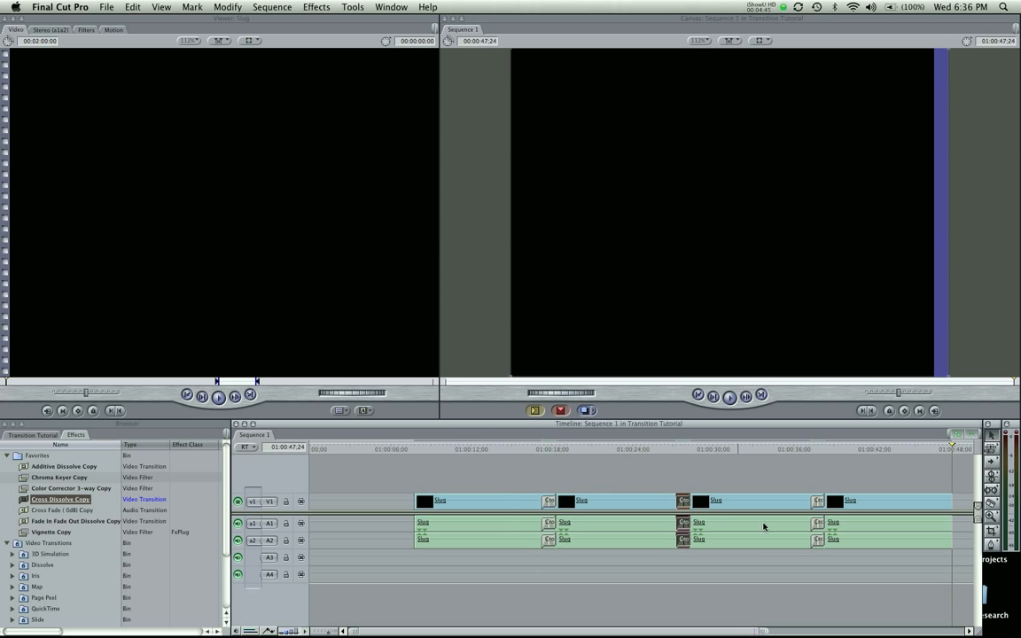
pyautogui.click(816, 530)
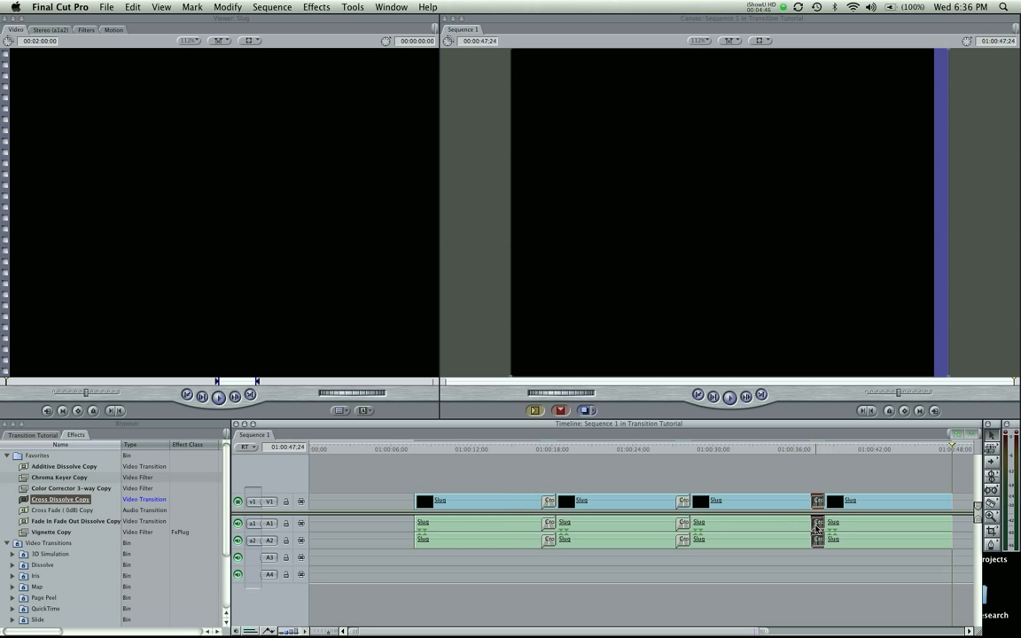
pyautogui.click(683, 501)
pyautogui.click(688, 449)
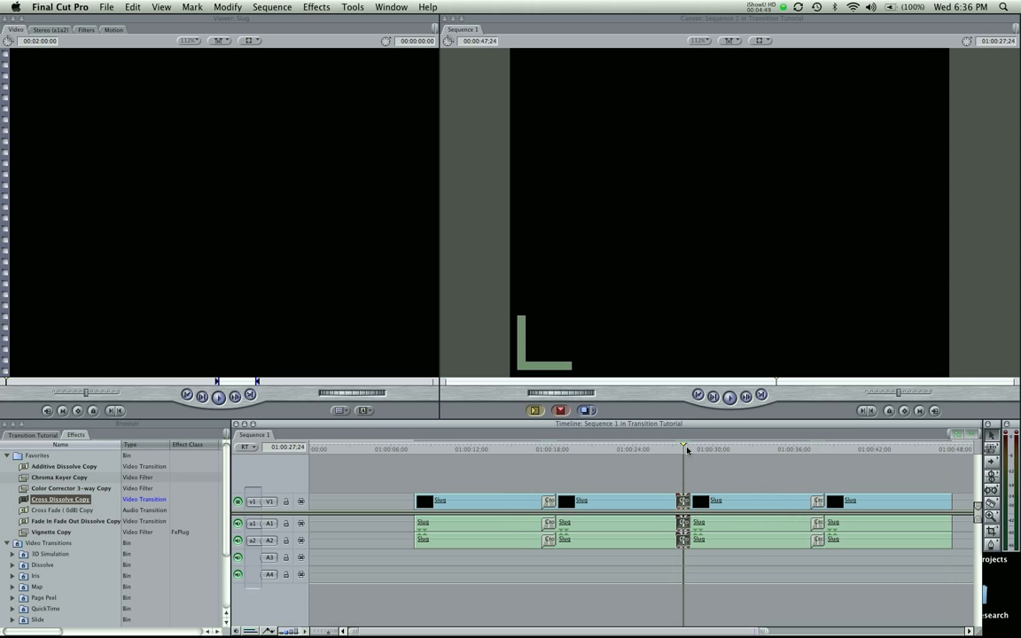
pyautogui.click(688, 449)
pyautogui.moveTo(687, 451); pyautogui.dragTo(682, 451)
pyautogui.click(637, 462)
pyautogui.click(548, 507)
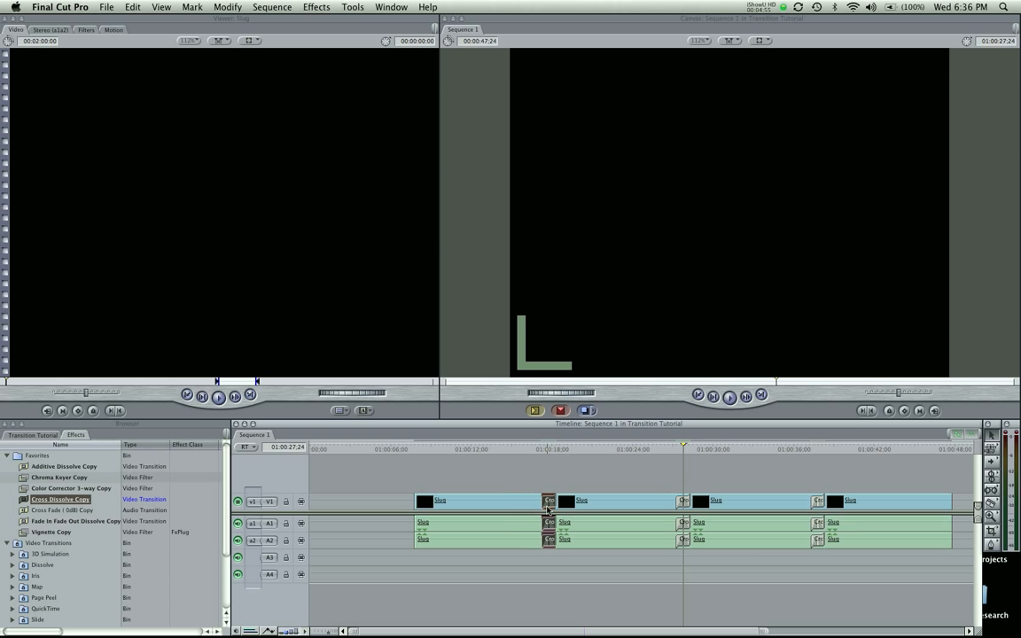
# Step: Undo the transition overwrite and repeat Overwrite with Transition using only the video portions of the last three slug clips
pyautogui.press('super+z')
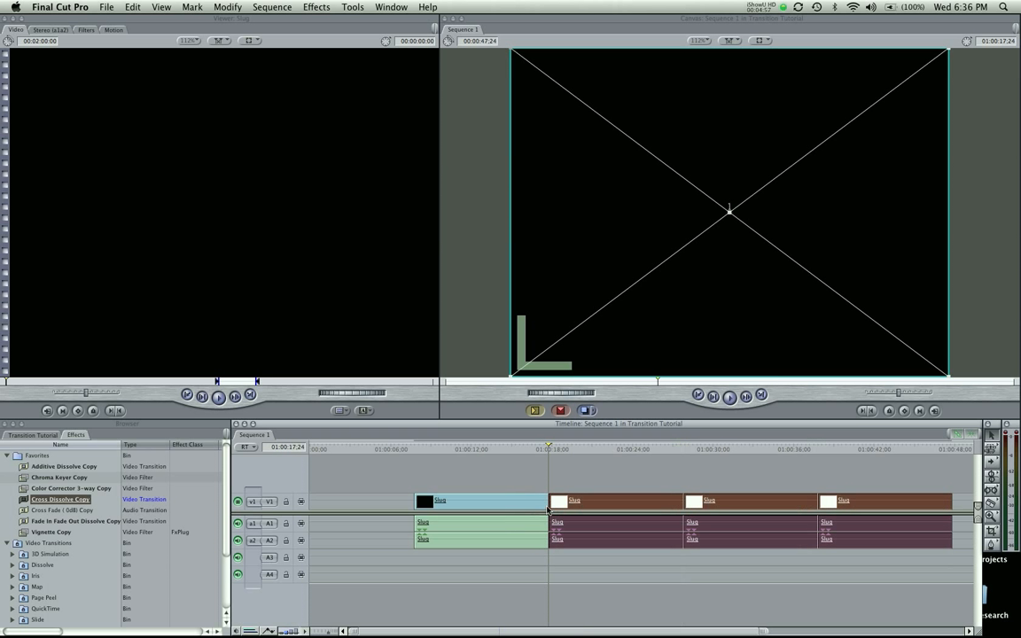
pyautogui.click(513, 485)
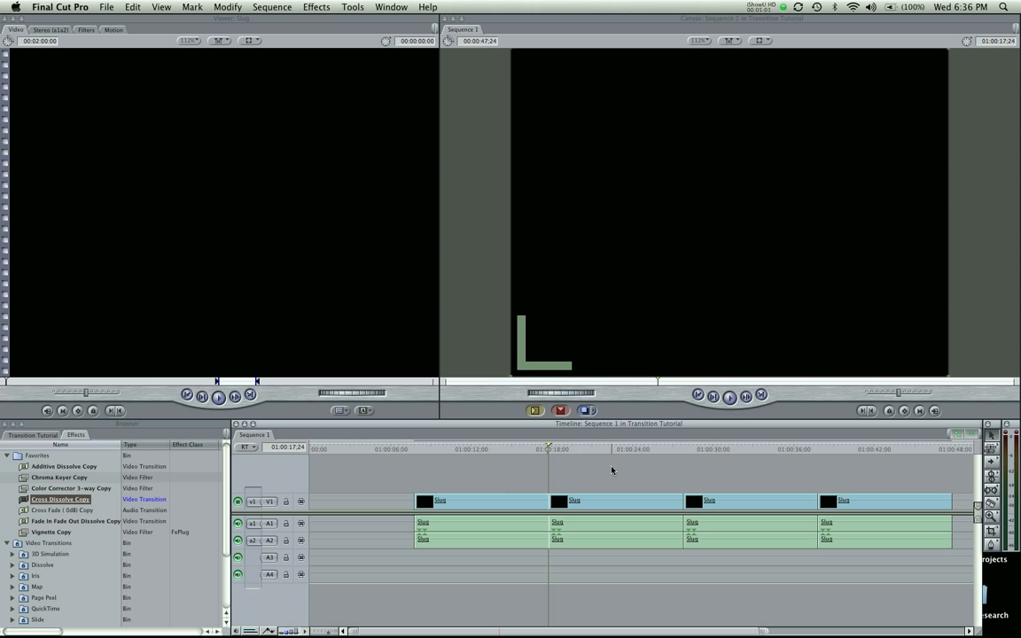
pyautogui.moveTo(611, 470); pyautogui.dragTo(647, 483)
pyautogui.moveTo(846, 495); pyautogui.dragTo(837, 505)
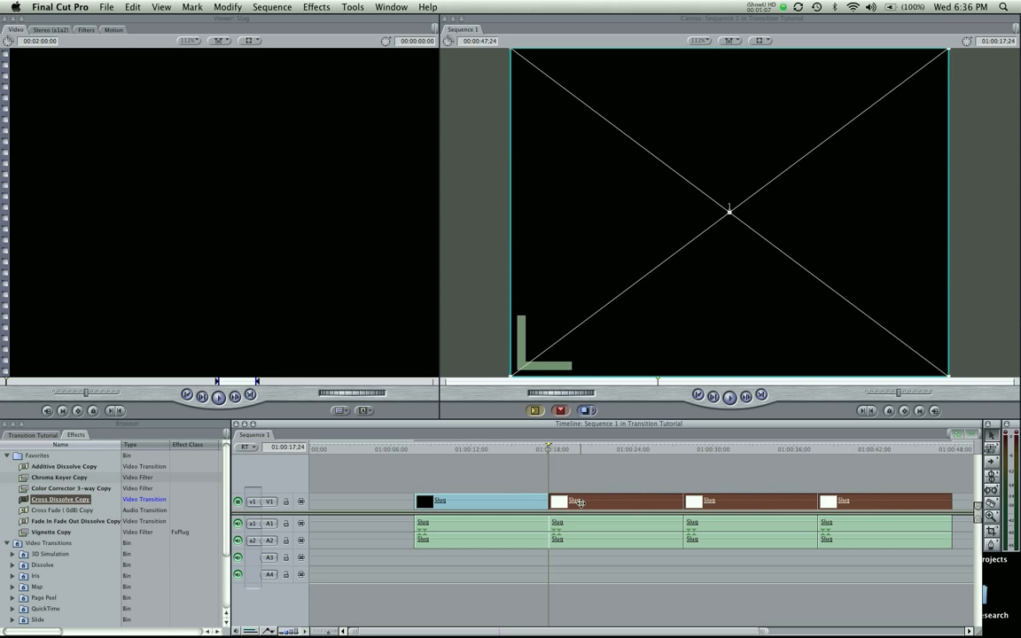
pyautogui.moveTo(578, 503); pyautogui.dragTo(891, 177)
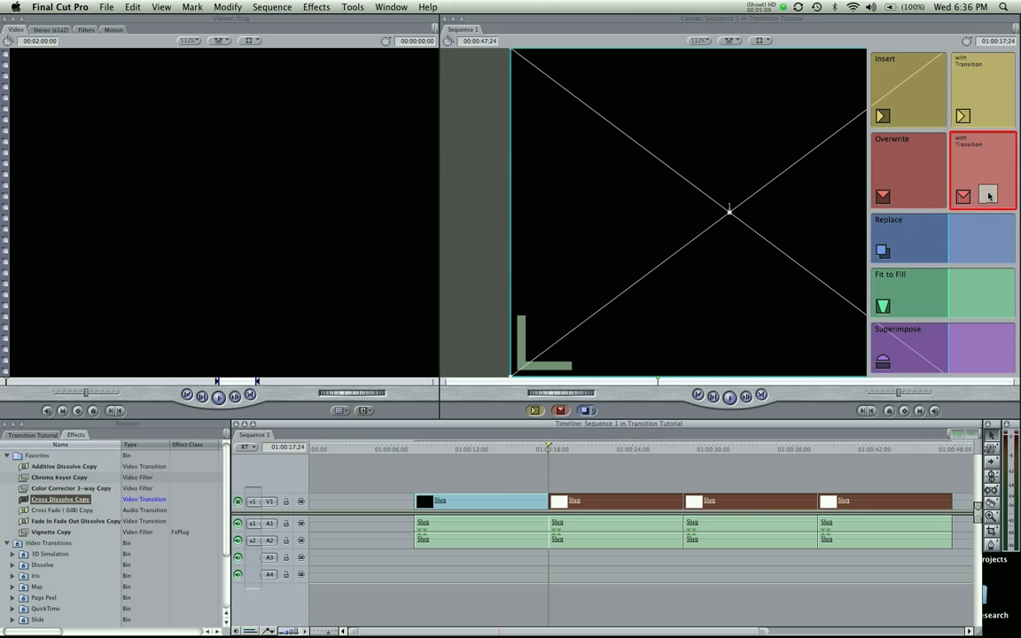
# Step: Move the second and third slugs' video with their transition onto track V2, and undo back to before the video-only transition overwrite
pyautogui.moveTo(547, 458); pyautogui.dragTo(837, 461)
pyautogui.moveTo(568, 448); pyautogui.dragTo(586, 446)
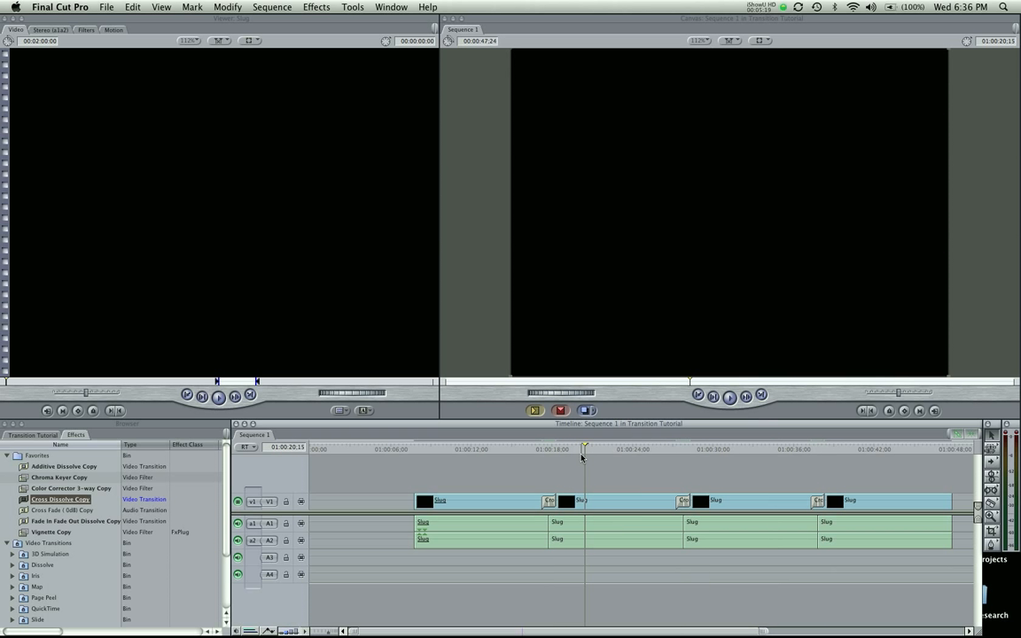
pyautogui.moveTo(645, 484); pyautogui.dragTo(944, 503)
pyautogui.click(615, 467)
pyautogui.click(591, 450)
pyautogui.moveTo(716, 467); pyautogui.dragTo(658, 483)
pyautogui.click(659, 467)
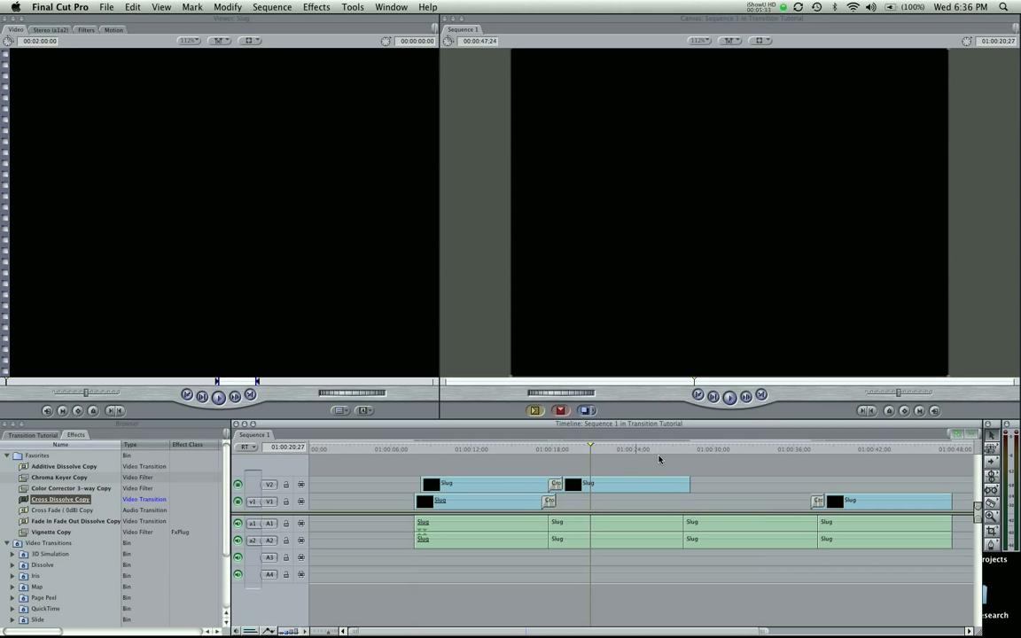
pyautogui.press('super+z')
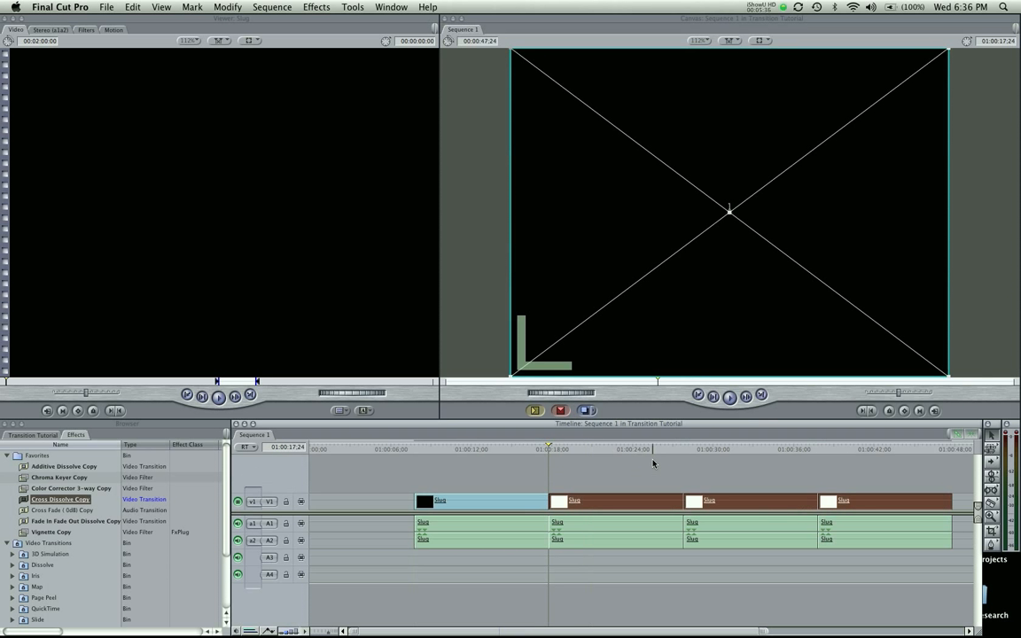
# Step: Select only the audio of the last three slug clips, apply Overwrite with Transition through the Canvas, and return the playhead to the first cut
pyautogui.moveTo(601, 567); pyautogui.dragTo(866, 542)
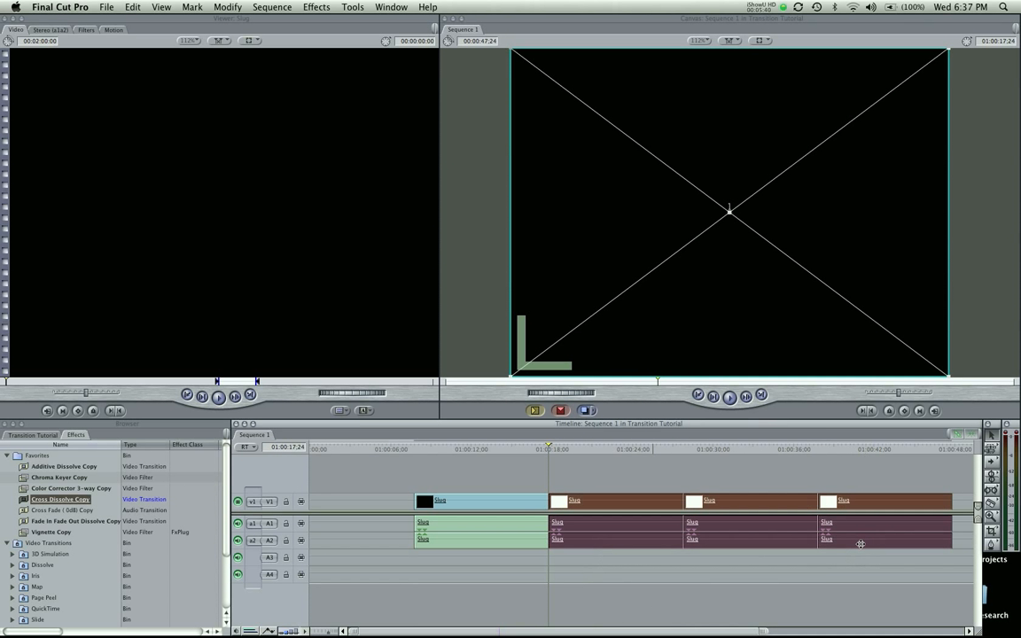
pyautogui.click(753, 559)
pyautogui.moveTo(641, 560); pyautogui.dragTo(765, 578)
pyautogui.moveTo(873, 553); pyautogui.dragTo(645, 525)
pyautogui.moveTo(644, 523); pyautogui.dragTo(965, 169)
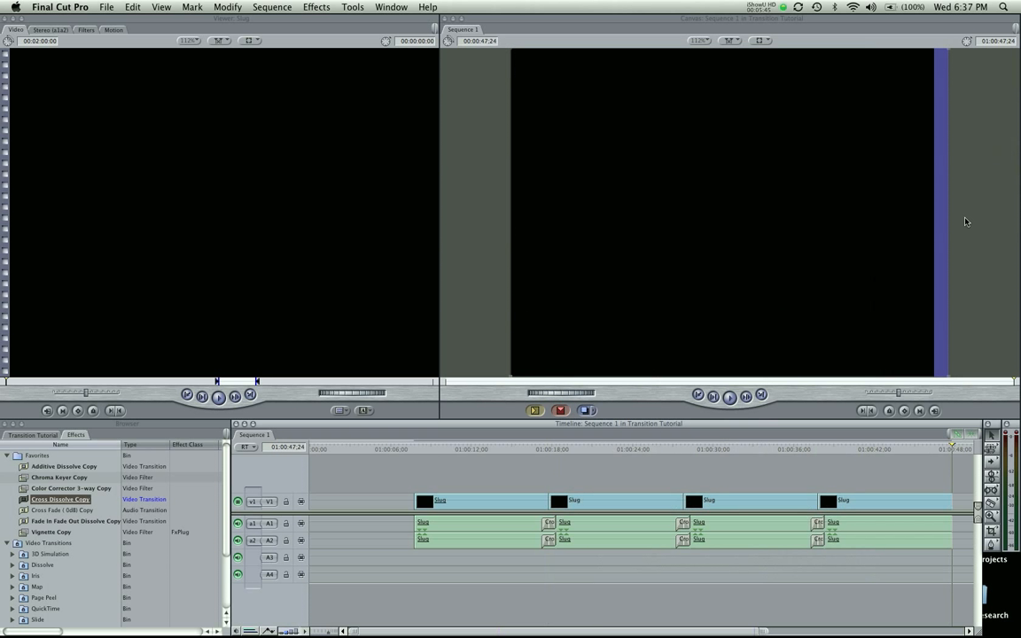
pyautogui.moveTo(697, 457); pyautogui.dragTo(550, 464)
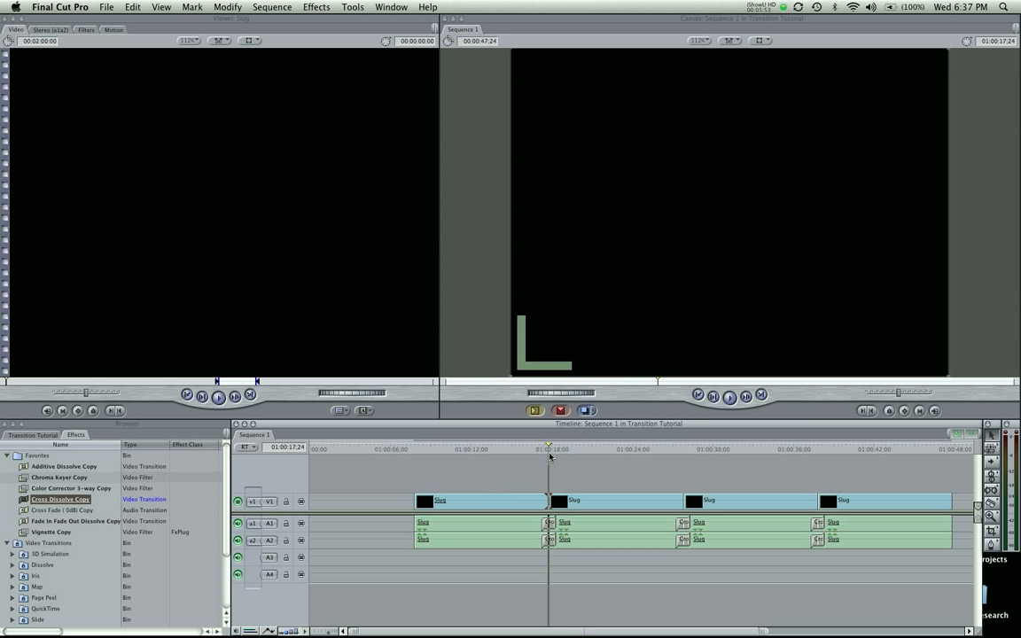